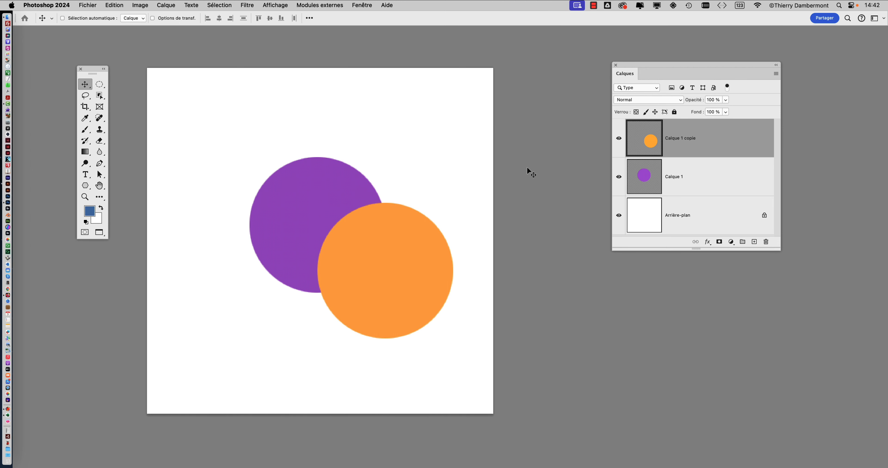
Save the document as a Photoshop file named test motifs - 04.psd, with maximised compatibility.
{"action": "left_click", "coordinate": [86, 4]}
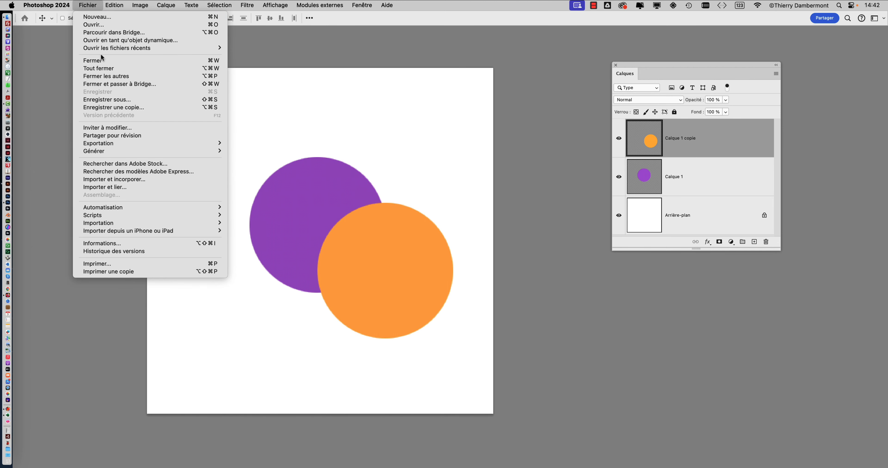
{"action": "left_click", "coordinate": [114, 100]}
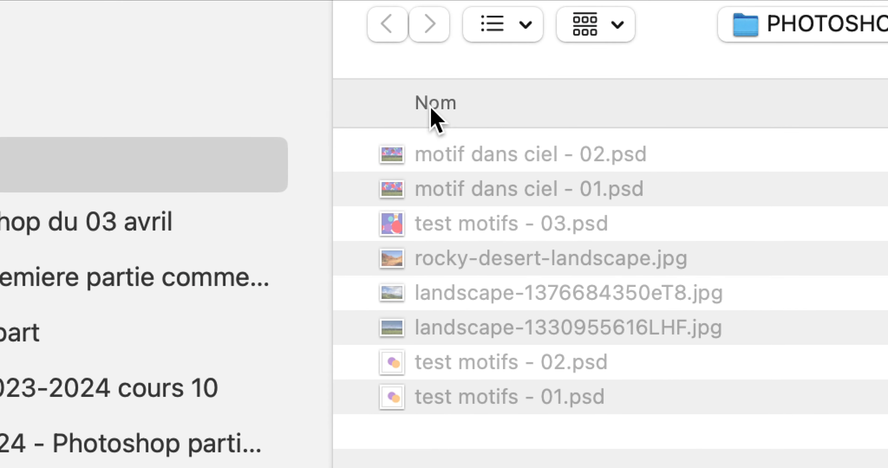
{"action": "left_click", "coordinate": [431, 107]}
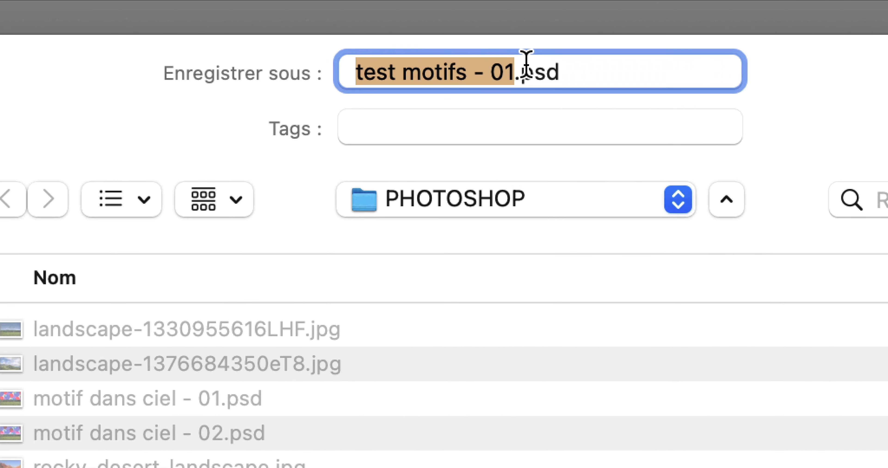
{"action": "left_click", "coordinate": [524, 63]}
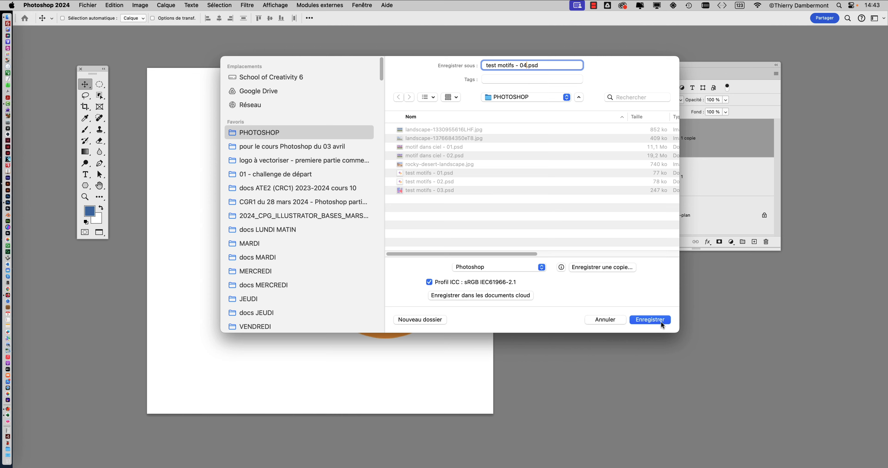
{"action": "left_click", "coordinate": [656, 320]}
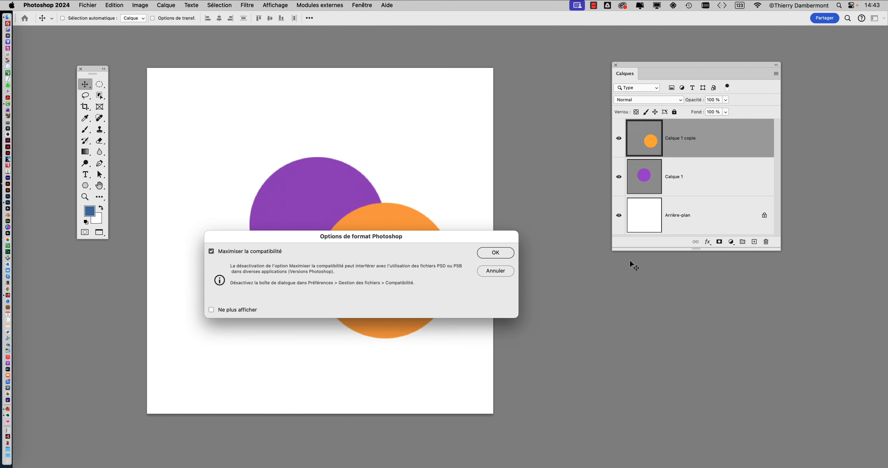
{"action": "left_click", "coordinate": [508, 255]}
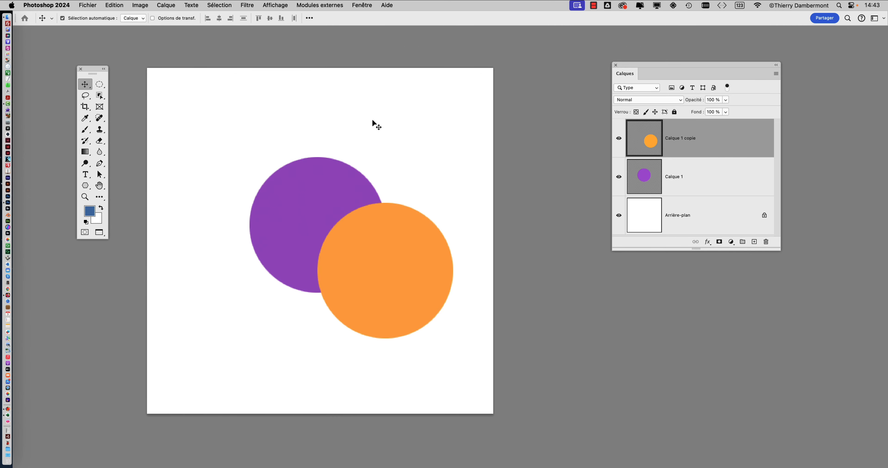
Hide the other applications' windows and return the document to the full-screen display on a grey background.
{"action": "key", "text": "f"}
{"action": "key", "text": "f"}
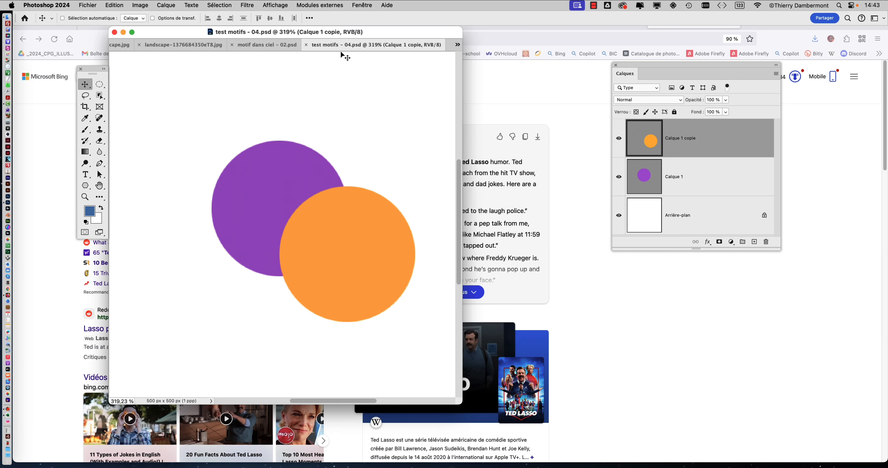
{"action": "left_click_drag", "start_coordinate": [241, 33], "coordinate": [360, 65]}
{"action": "key", "text": "super+alt+h"}
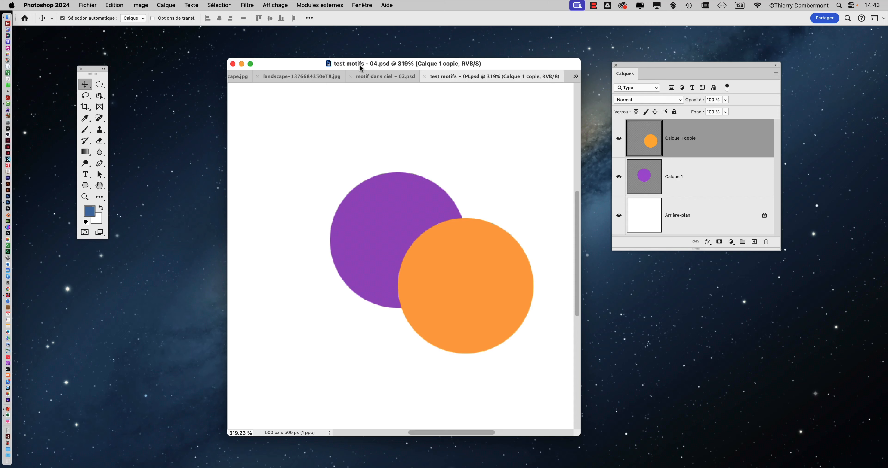
{"action": "key", "text": "super"}
{"action": "key", "text": "f"}
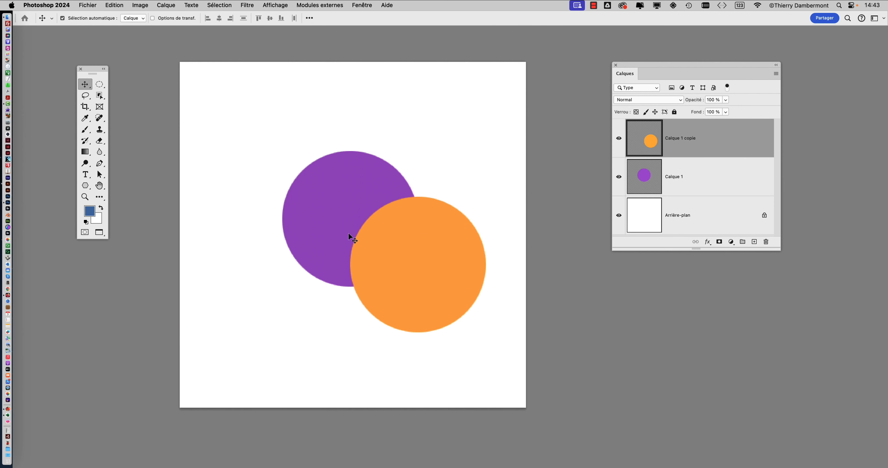
Separate the circles: move the orange one past the canvas's upper right edge and the purple one to the lower left area.
{"action": "left_click_drag", "start_coordinate": [398, 251], "coordinate": [479, 174]}
{"action": "left_click_drag", "start_coordinate": [408, 197], "coordinate": [286, 273]}
{"action": "mouse_move", "coordinate": [514, 162]}
{"action": "left_mouse_down"}
{"action": "mouse_move", "coordinate": [522, 155]}
{"action": "mouse_move", "coordinate": [518, 164]}
{"action": "mouse_move", "coordinate": [481, 150]}
{"action": "mouse_move", "coordinate": [523, 174]}
{"action": "left_mouse_up"}
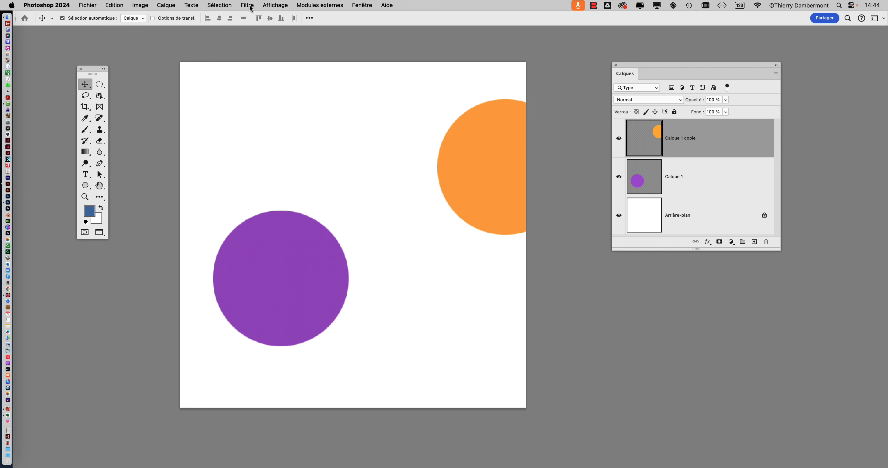
Try the pattern preview with the pixel layers by shifting the orange circle slightly inward from the canvas's right edge.
{"action": "left_click", "coordinate": [275, 4]}
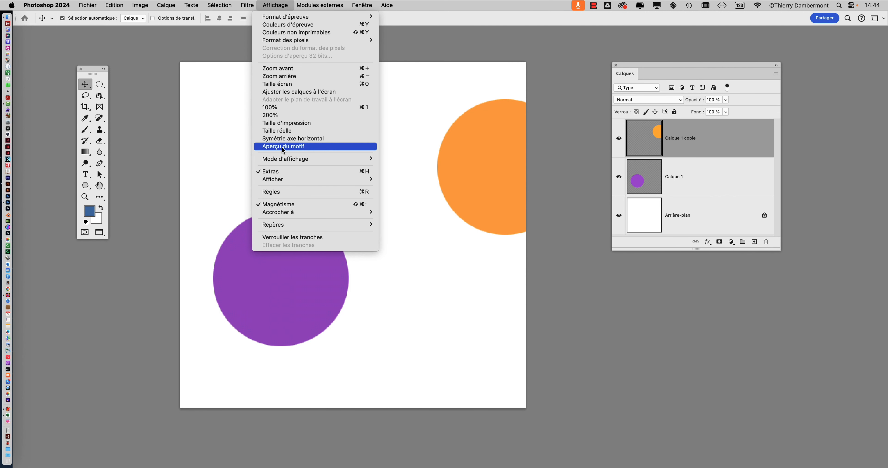
{"action": "left_click", "coordinate": [281, 147]}
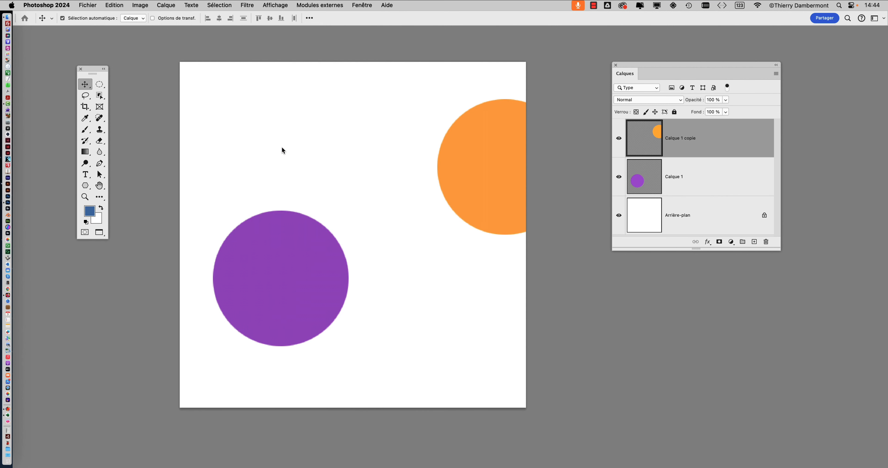
{"action": "left_click", "coordinate": [436, 181]}
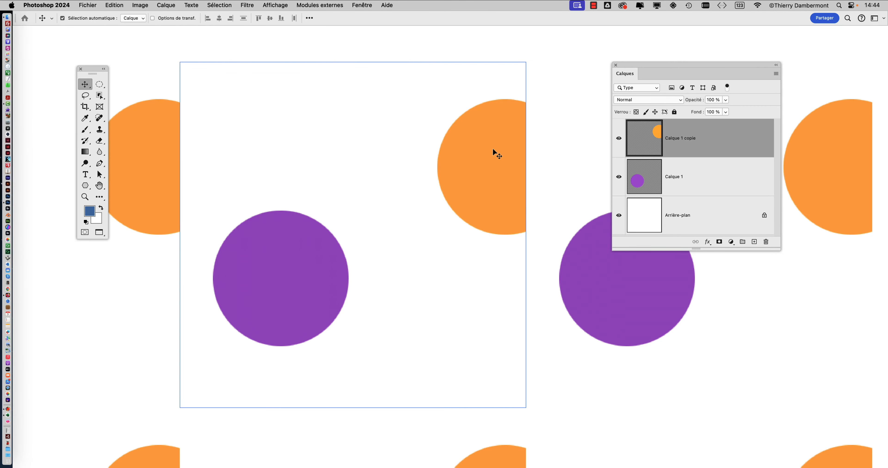
{"action": "left_click_drag", "start_coordinate": [493, 149], "coordinate": [468, 148]}
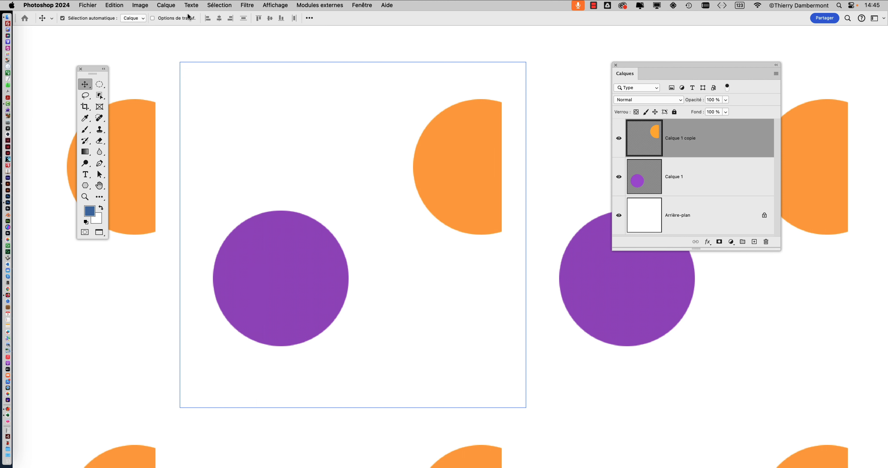
{"action": "left_click", "coordinate": [291, 115]}
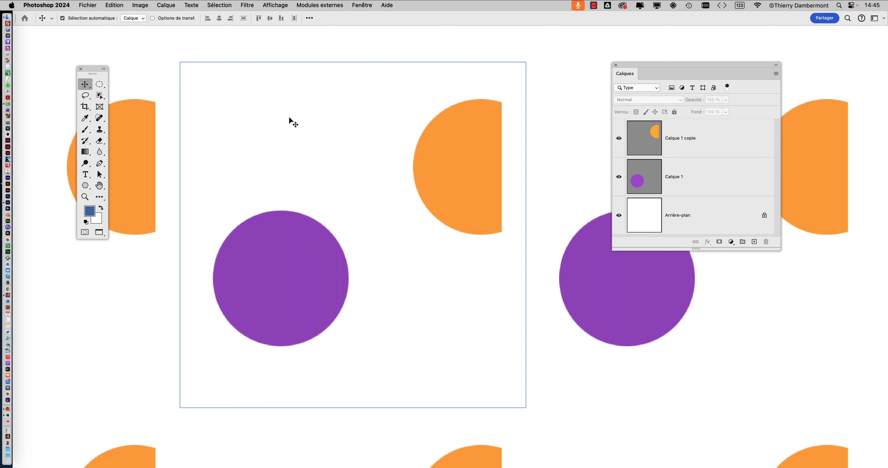
Reposition the orange circle on the plain canvas so that it overhangs the right edge, above and beside the purple circle.
{"action": "left_click", "coordinate": [90, 4]}
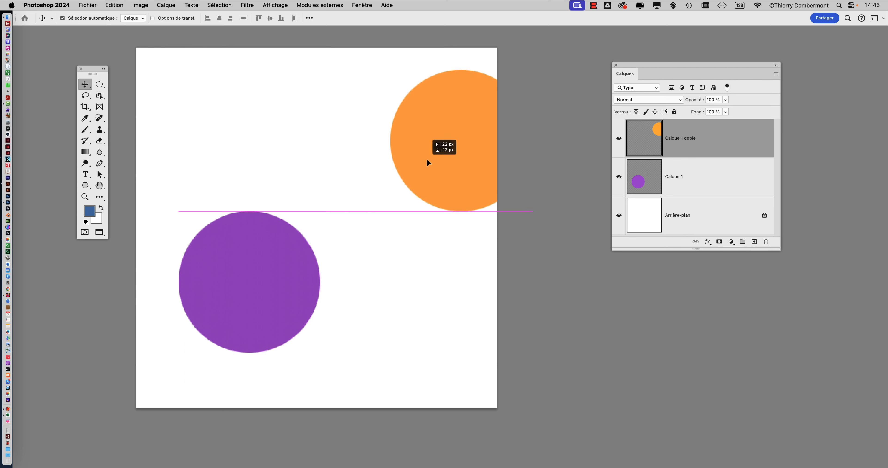
{"action": "mouse_move", "coordinate": [427, 159]}
{"action": "left_mouse_down"}
{"action": "mouse_move", "coordinate": [434, 154]}
{"action": "mouse_move", "coordinate": [358, 173]}
{"action": "mouse_move", "coordinate": [426, 154]}
{"action": "left_mouse_up"}
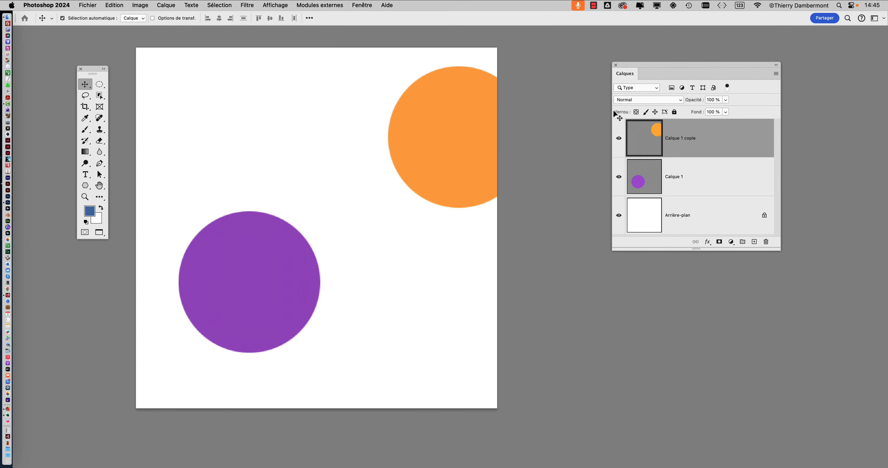
{"action": "left_click_drag", "start_coordinate": [451, 117], "coordinate": [459, 135]}
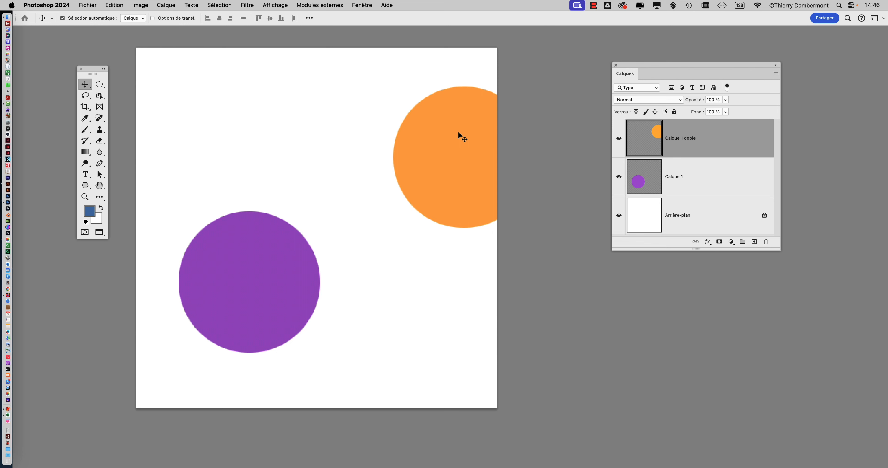
Convert the layers Calque 1 copie and Calque 1 into separate smart objects.
{"action": "left_click_drag", "start_coordinate": [639, 66], "coordinate": [579, 60]}
{"action": "left_click_drag", "start_coordinate": [720, 248], "coordinate": [750, 284]}
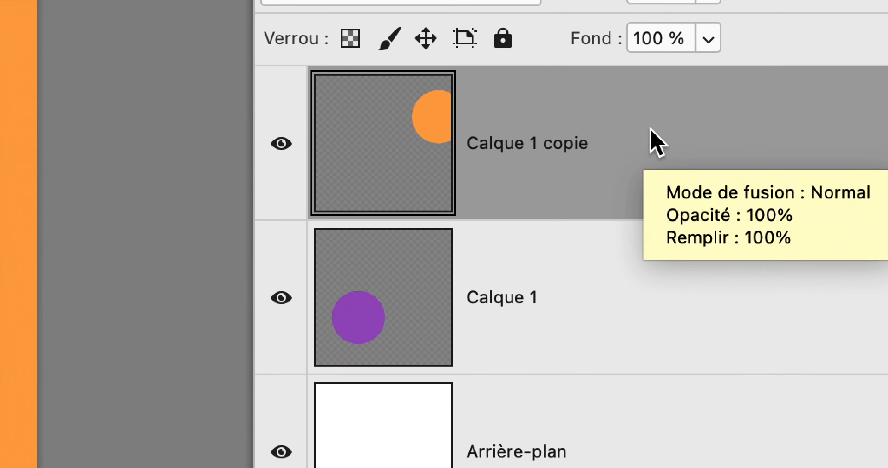
{"action": "right_click", "coordinate": [651, 139]}
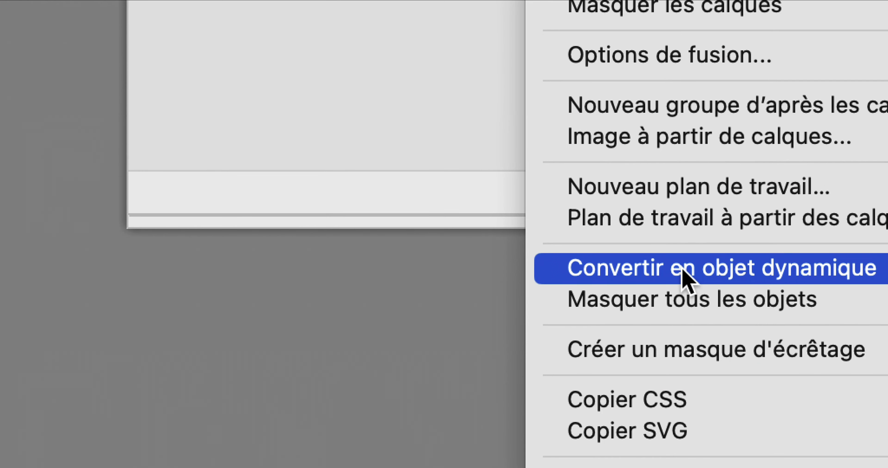
{"action": "left_click", "coordinate": [684, 276]}
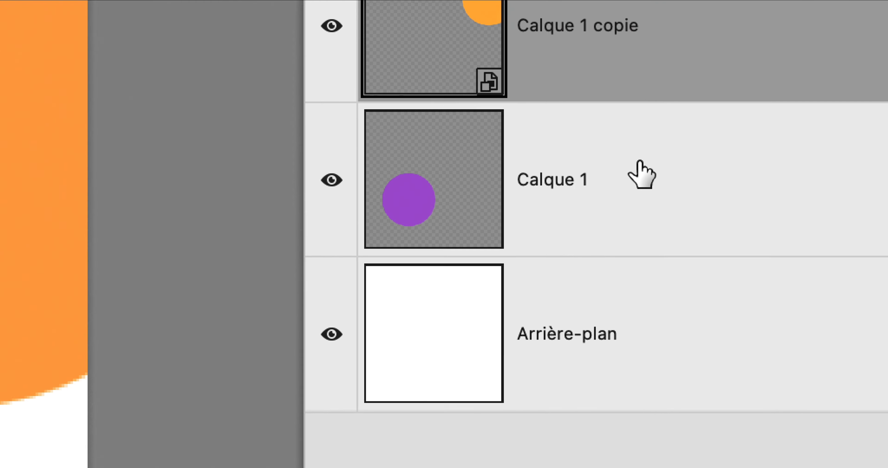
{"action": "left_click", "coordinate": [797, 288]}
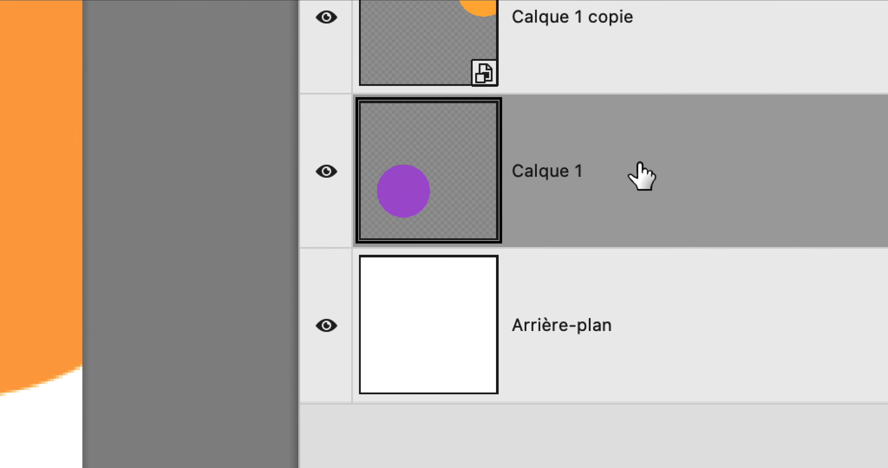
{"action": "right_click", "coordinate": [639, 164]}
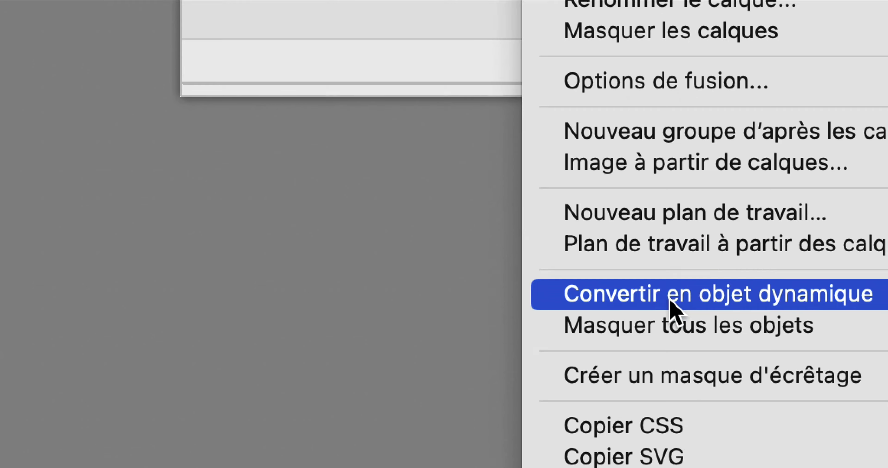
{"action": "left_click", "coordinate": [672, 303]}
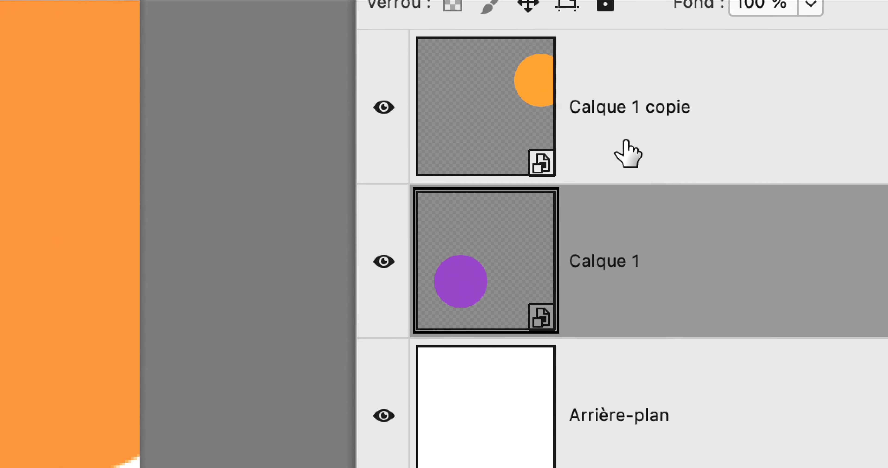
{"action": "left_click", "coordinate": [626, 153]}
{"action": "left_click", "coordinate": [626, 230]}
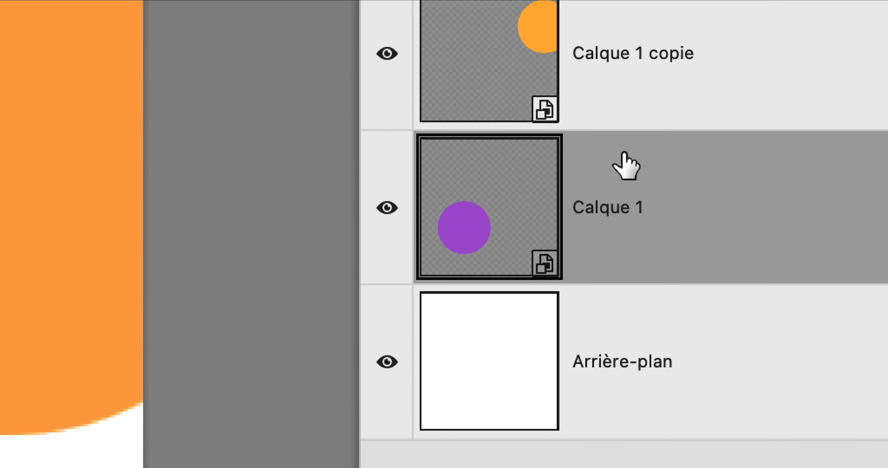
{"action": "left_click", "coordinate": [626, 138]}
{"action": "left_click", "coordinate": [628, 278]}
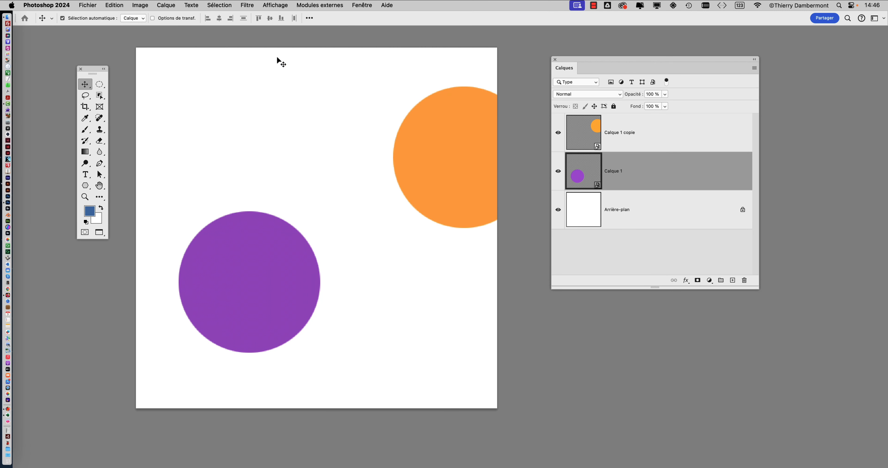
Turn on the pattern preview and move the orange circle slightly up and further over the canvas's right edge.
{"action": "left_click", "coordinate": [268, 4]}
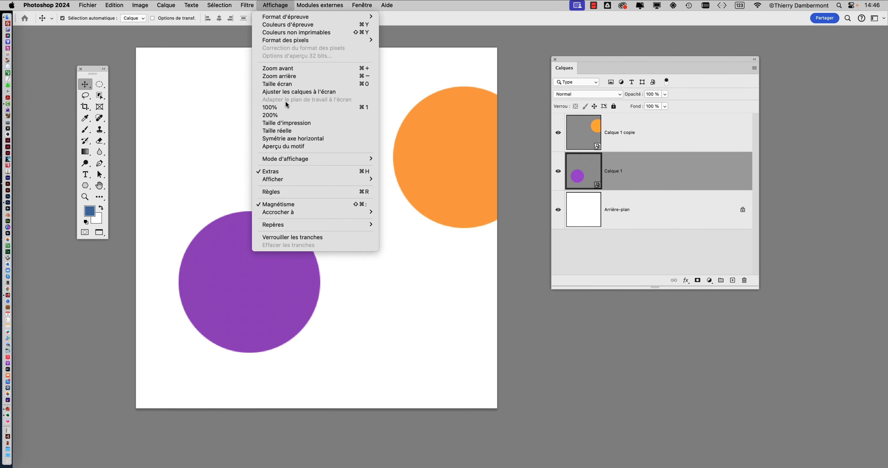
{"action": "left_click", "coordinate": [293, 149]}
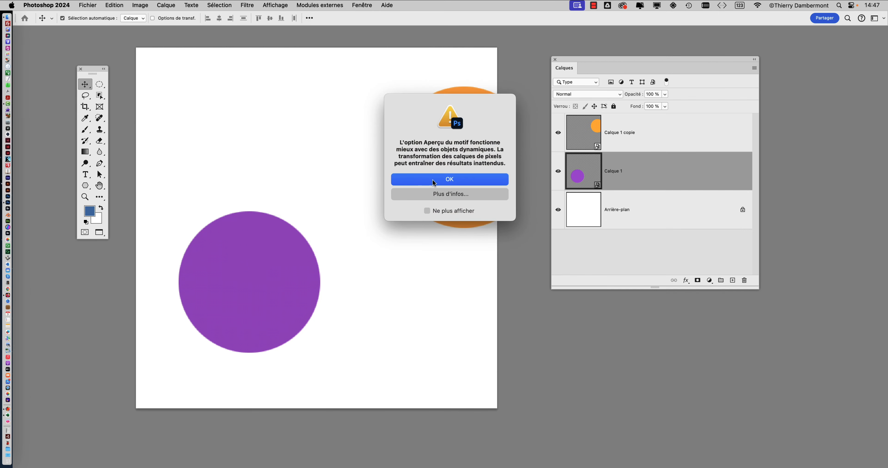
{"action": "left_click", "coordinate": [435, 180]}
{"action": "left_click_drag", "start_coordinate": [437, 176], "coordinate": [453, 159]}
Duplicate the purple circle toward the tile's lower left corner and scale the copy down to a smaller circle.
{"action": "left_click_drag", "start_coordinate": [281, 254], "coordinate": [166, 311]}
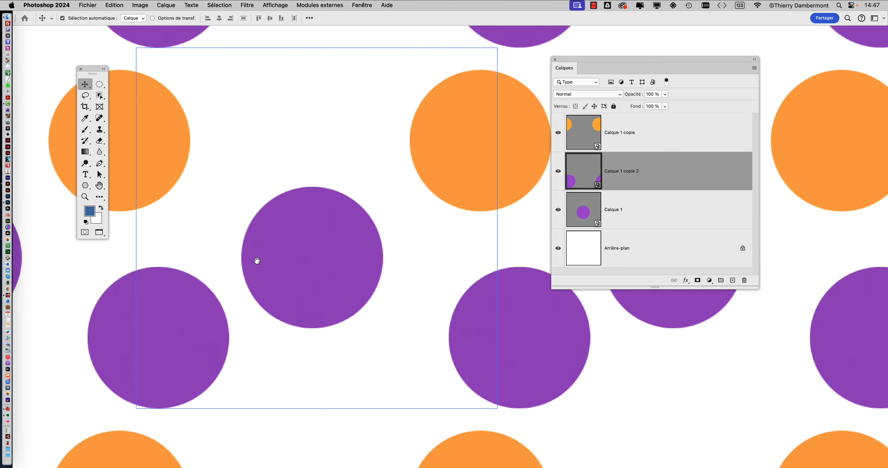
{"action": "left_click_drag", "start_coordinate": [257, 261], "coordinate": [220, 199]}
{"action": "key", "text": "super+t"}
{"action": "left_click", "coordinate": [514, 18]}
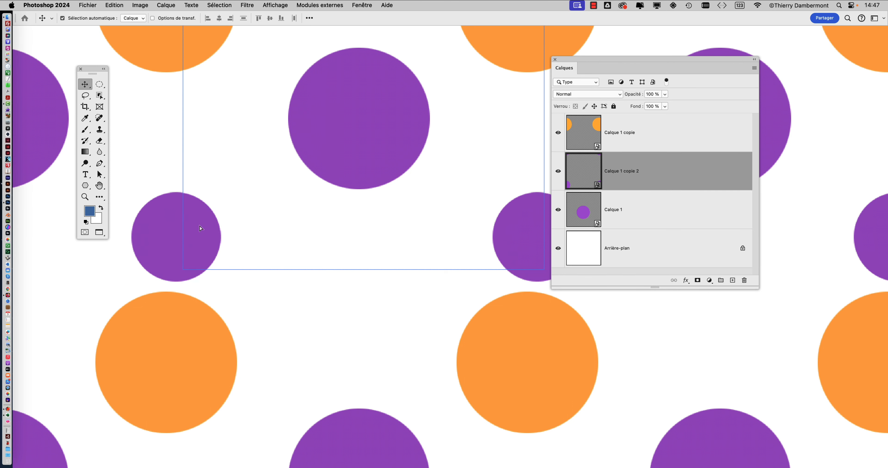
Adjust the small purple circle's position so it straddles the tile's left edge near the lower corner.
{"action": "left_click_drag", "start_coordinate": [199, 228], "coordinate": [219, 220]}
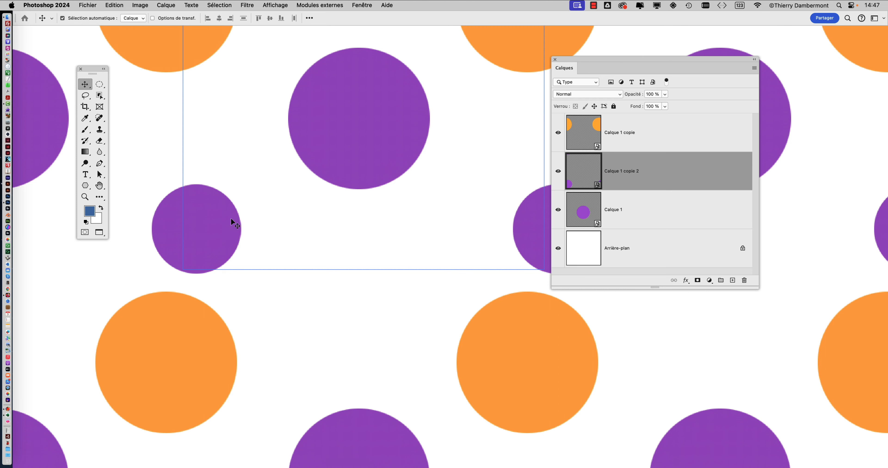
{"action": "mouse_move", "coordinate": [230, 218]}
{"action": "left_mouse_down"}
{"action": "mouse_move", "coordinate": [244, 226]}
{"action": "mouse_move", "coordinate": [235, 231]}
{"action": "left_mouse_up"}
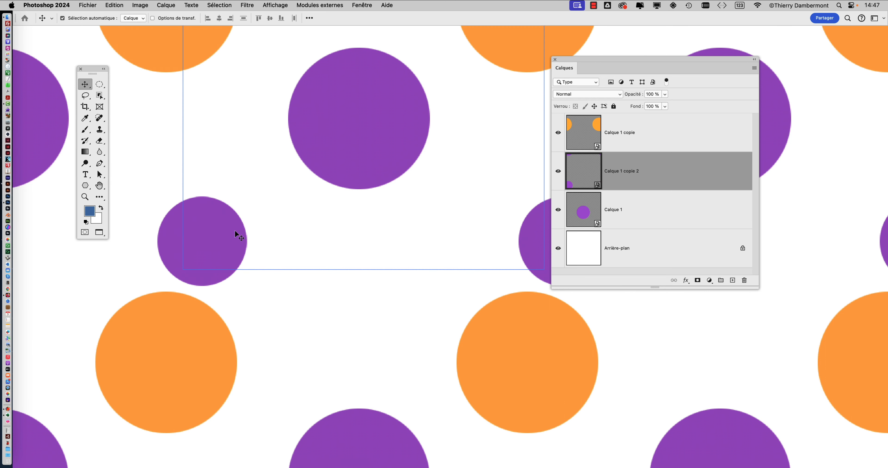
{"action": "mouse_move", "coordinate": [234, 231]}
{"action": "left_mouse_down"}
{"action": "mouse_move", "coordinate": [218, 232]}
{"action": "mouse_move", "coordinate": [237, 230]}
{"action": "left_mouse_up"}
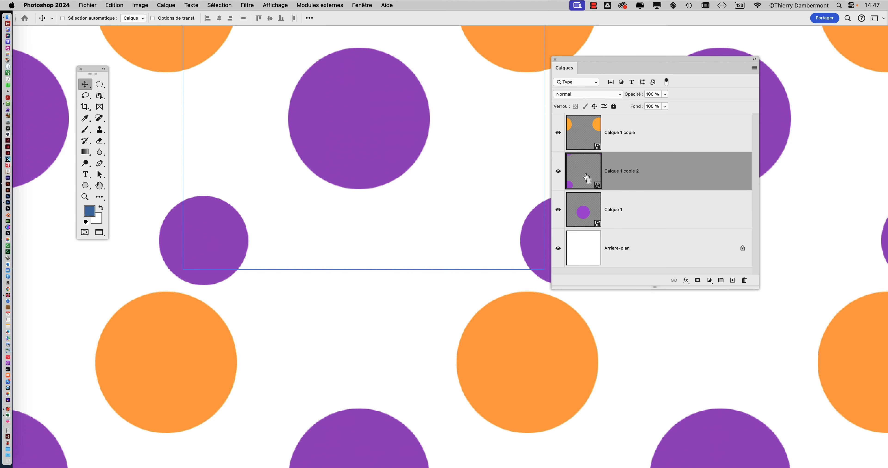
Apply a Hue/Saturation adjustment to the small purple circle on Calque 1 copie 2 with the hue at +180.
{"action": "key", "text": "super+u"}
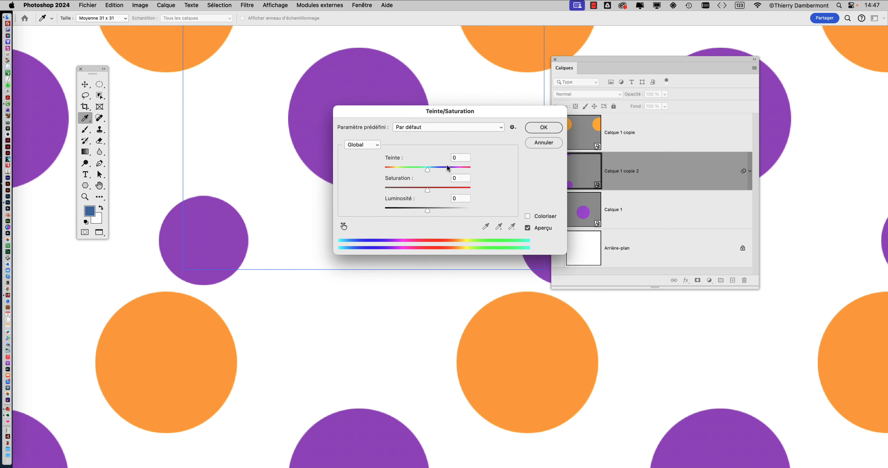
{"action": "left_click_drag", "start_coordinate": [447, 167], "coordinate": [481, 171]}
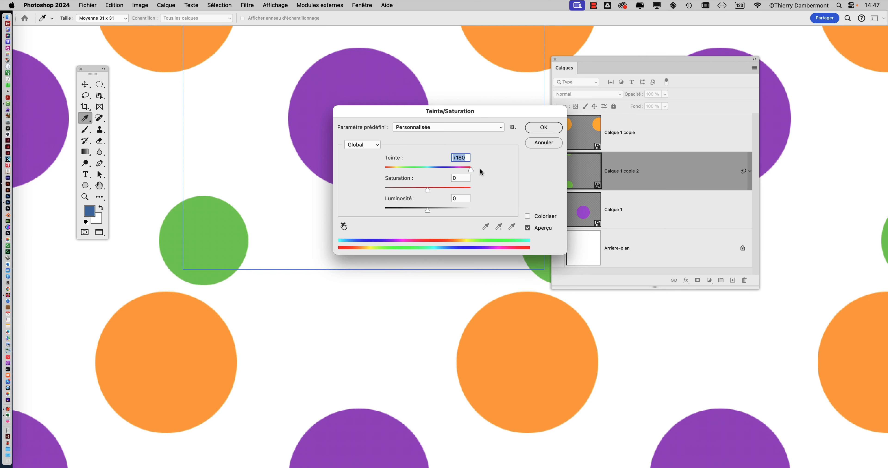
{"action": "left_click", "coordinate": [558, 128]}
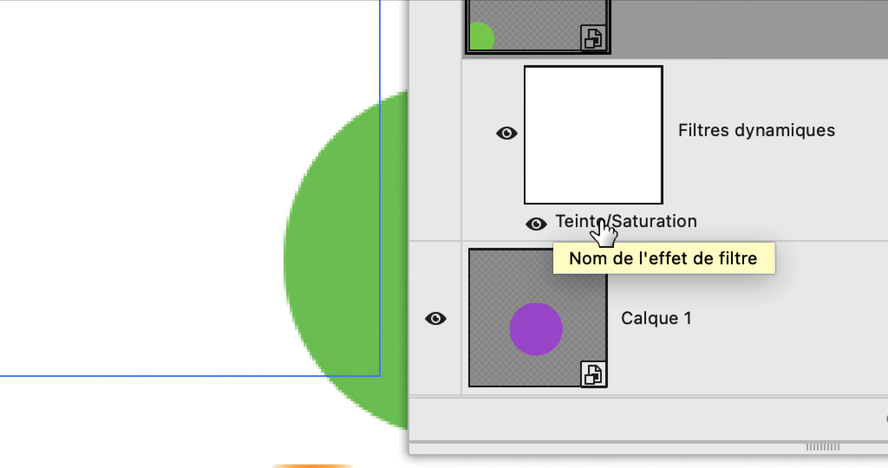
Switch the small circle's Teinte/Saturation smart filter off and on to compare its original and adjusted colours.
{"action": "left_click", "coordinate": [539, 224]}
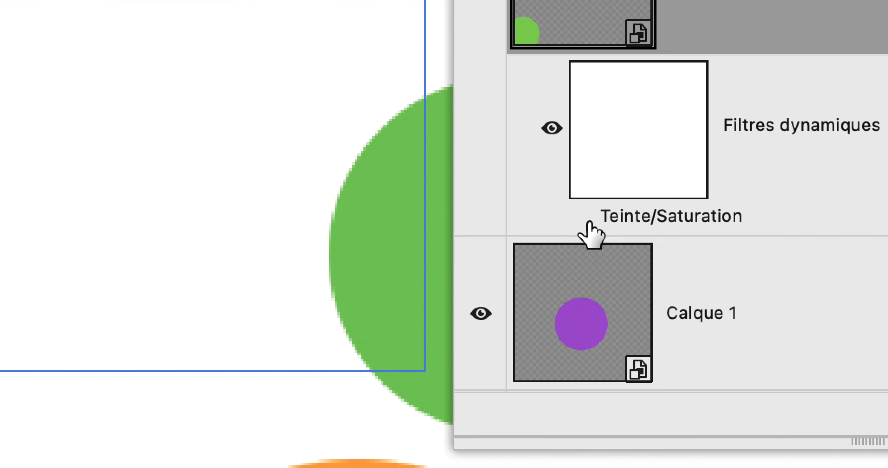
{"action": "left_click", "coordinate": [586, 220]}
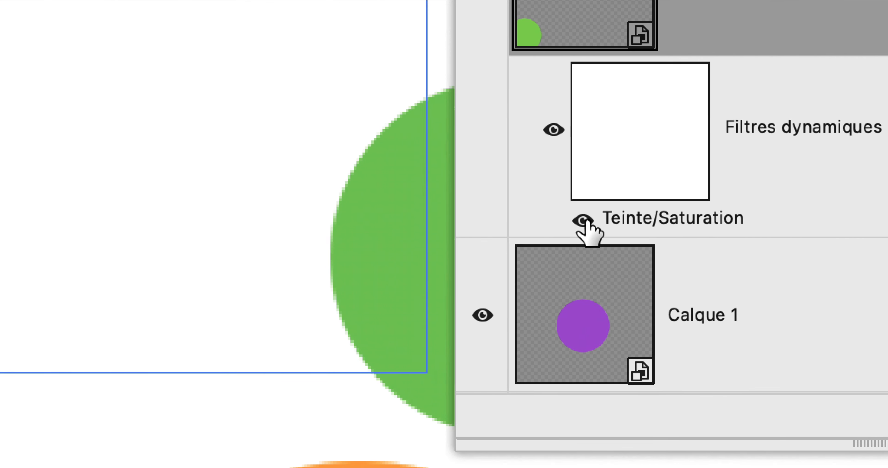
{"action": "left_click", "coordinate": [586, 220]}
{"action": "left_click", "coordinate": [586, 221]}
{"action": "left_click", "coordinate": [585, 220]}
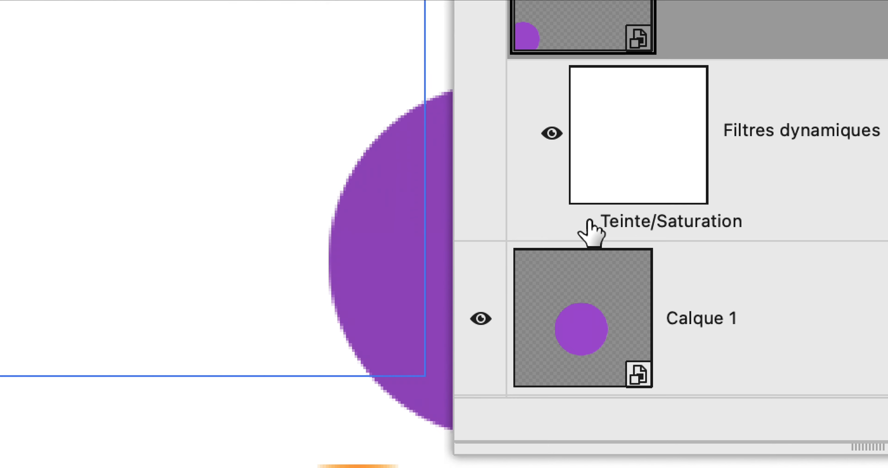
{"action": "left_click", "coordinate": [586, 221]}
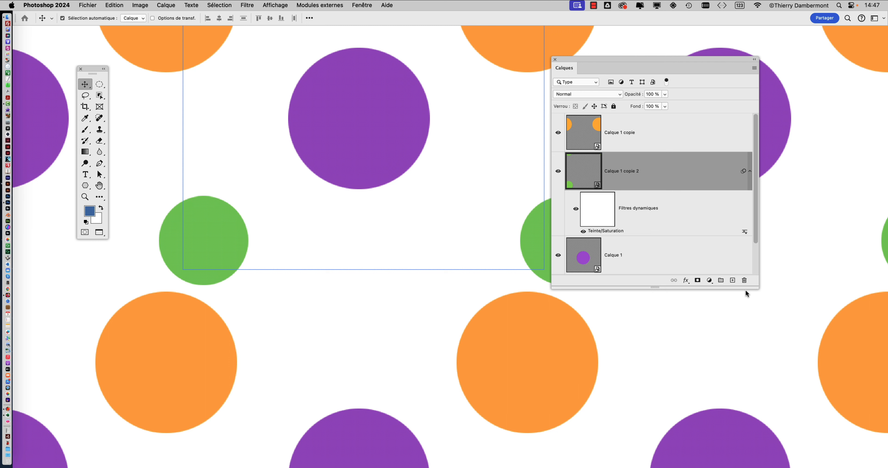
Enlarge the layer list and collapse the smart filter details of Calque 1 copie 2.
{"action": "left_click_drag", "start_coordinate": [755, 287], "coordinate": [759, 333]}
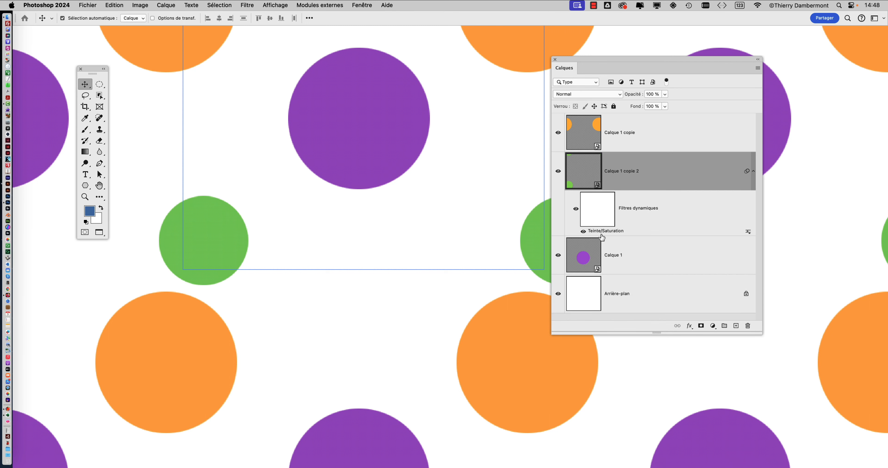
{"action": "left_click", "coordinate": [583, 231]}
{"action": "left_click", "coordinate": [583, 232]}
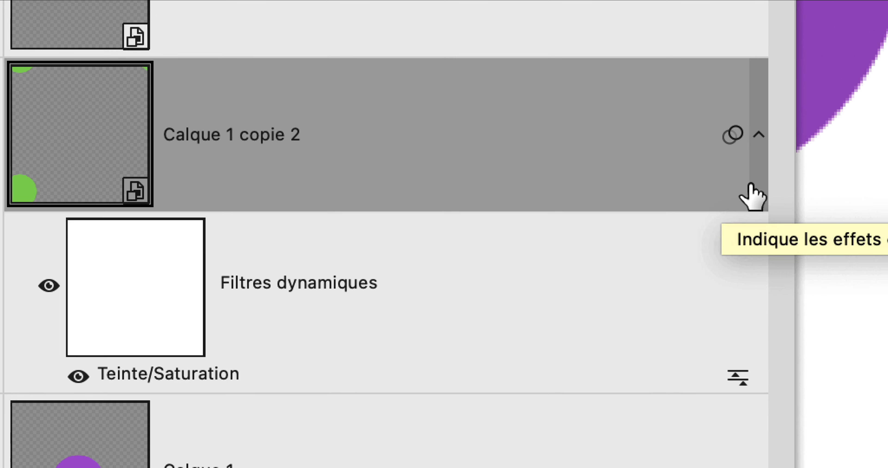
{"action": "left_click", "coordinate": [752, 186]}
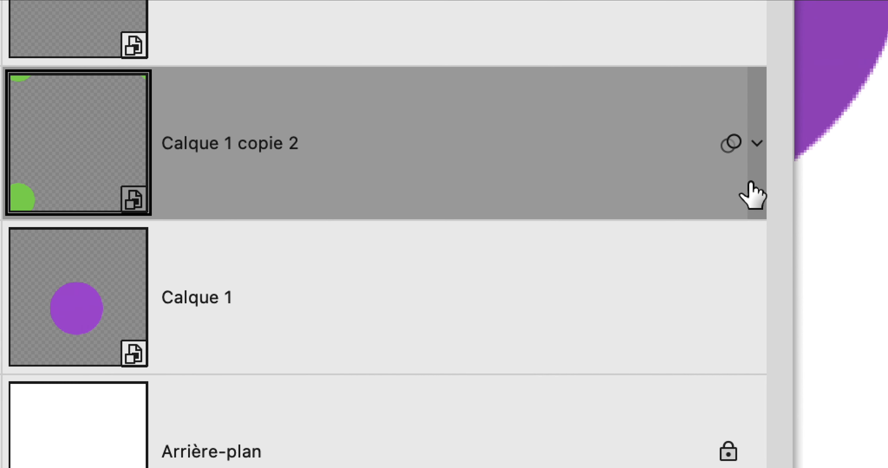
{"action": "left_click", "coordinate": [751, 188]}
{"action": "left_click", "coordinate": [753, 194]}
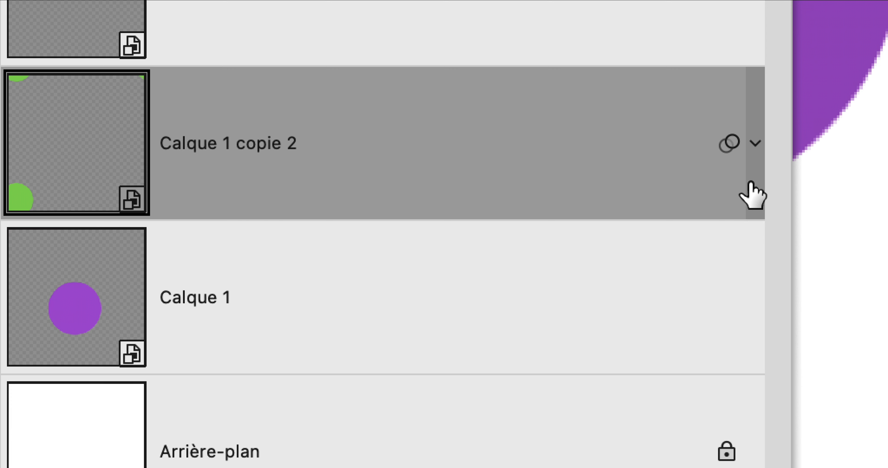
{"action": "left_click", "coordinate": [752, 193]}
{"action": "left_click", "coordinate": [751, 193]}
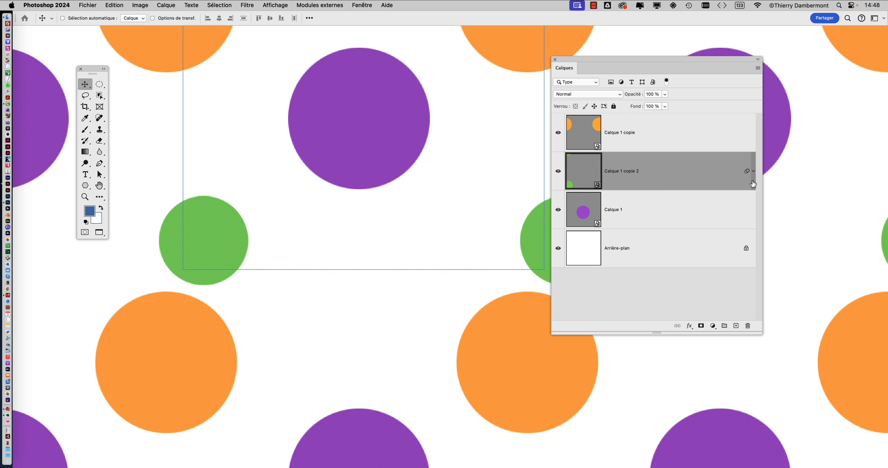
Duplicate the small green circle and place the copy level with the purple circle, just inside the tile's left edge.
{"action": "scroll", "coordinate": [407, 204], "scroll_direction": "down", "scroll_amount": 2}
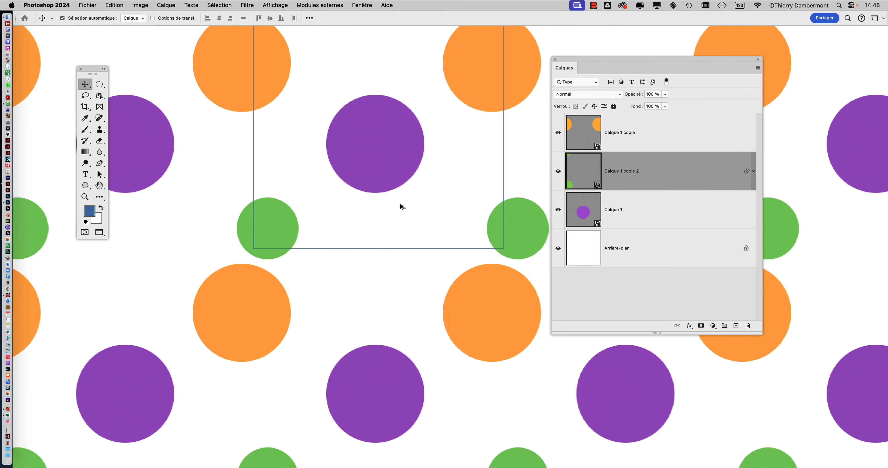
{"action": "scroll", "coordinate": [307, 232], "scroll_direction": "down", "scroll_amount": 2}
{"action": "left_click_drag", "start_coordinate": [284, 234], "coordinate": [491, 166]}
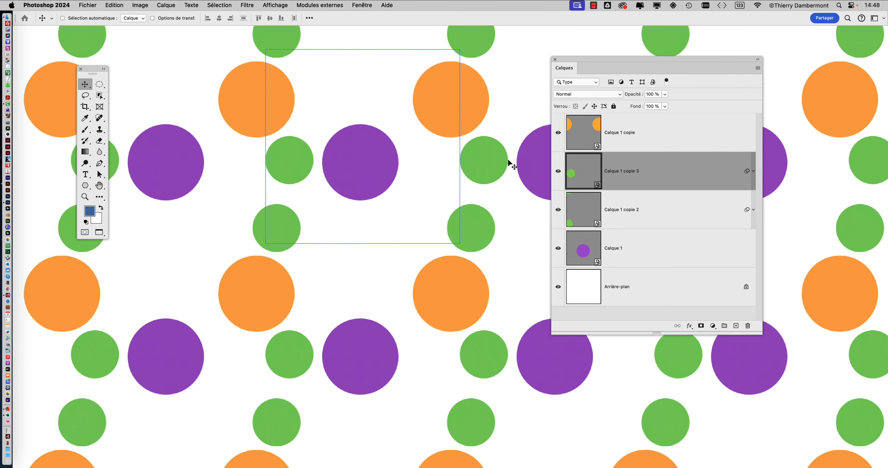
{"action": "key", "text": "super"}
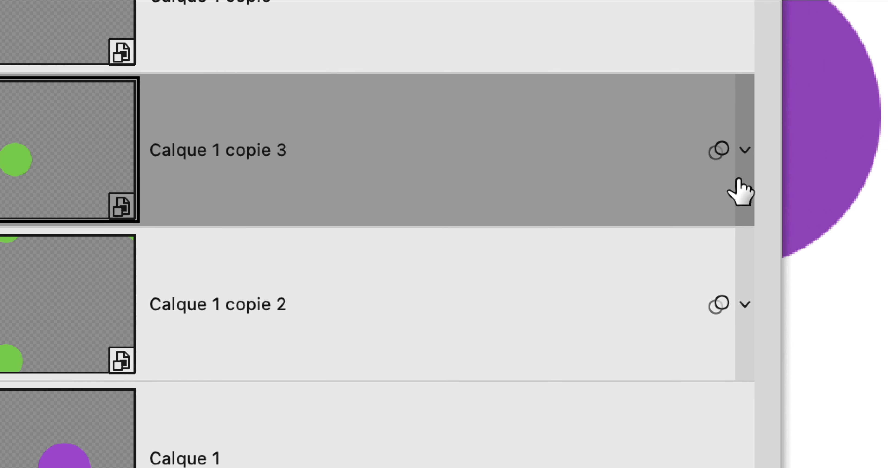
Edit the Teinte/Saturation smart filter of Calque 1 copie 3 and set its hue to -92.
{"action": "left_click", "coordinate": [752, 173]}
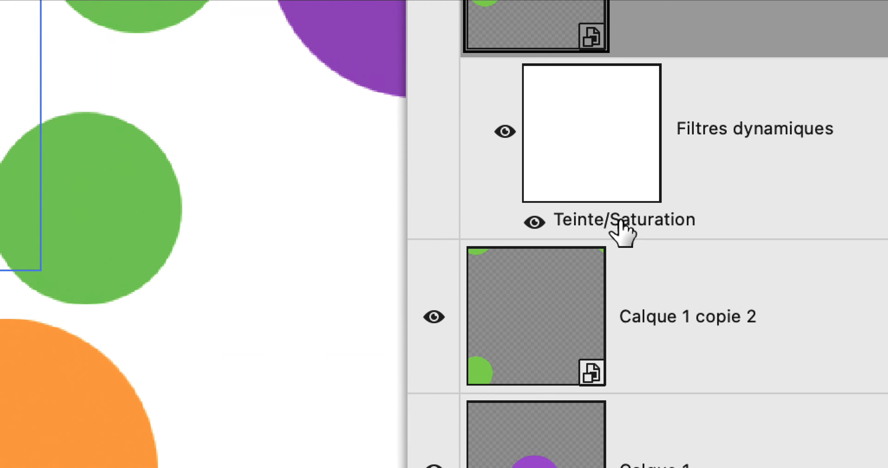
{"action": "double_click", "coordinate": [621, 229]}
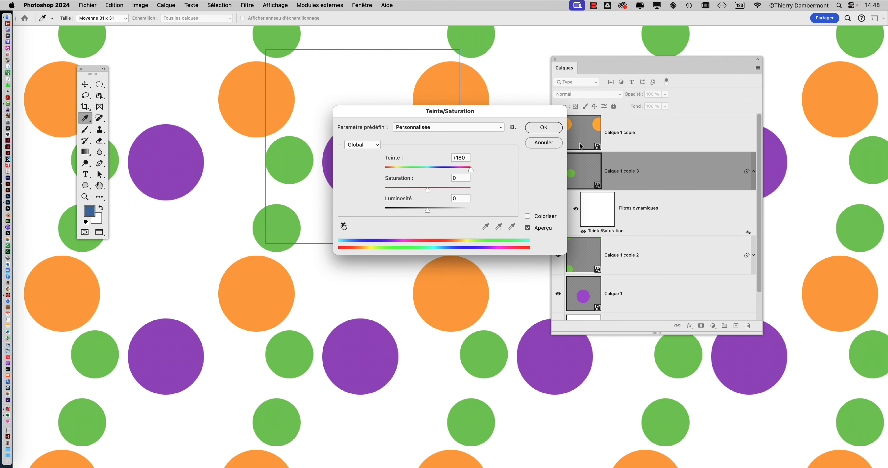
{"action": "left_click_drag", "start_coordinate": [494, 112], "coordinate": [443, 279]}
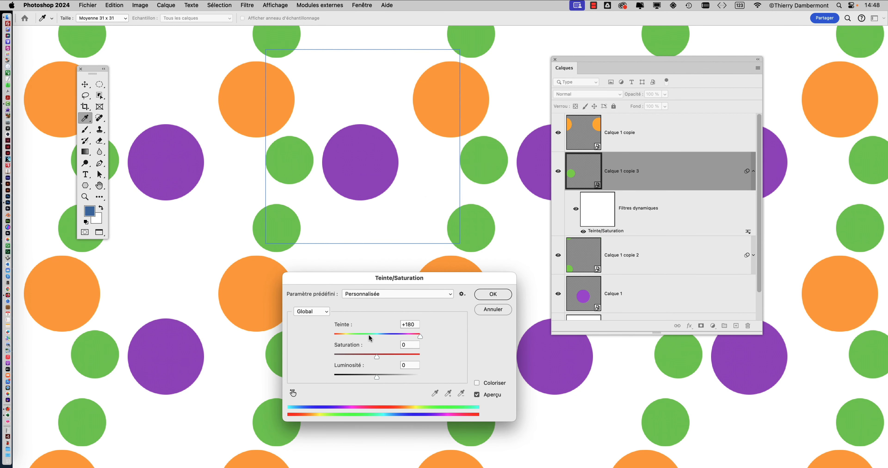
{"action": "left_click_drag", "start_coordinate": [368, 336], "coordinate": [352, 338]}
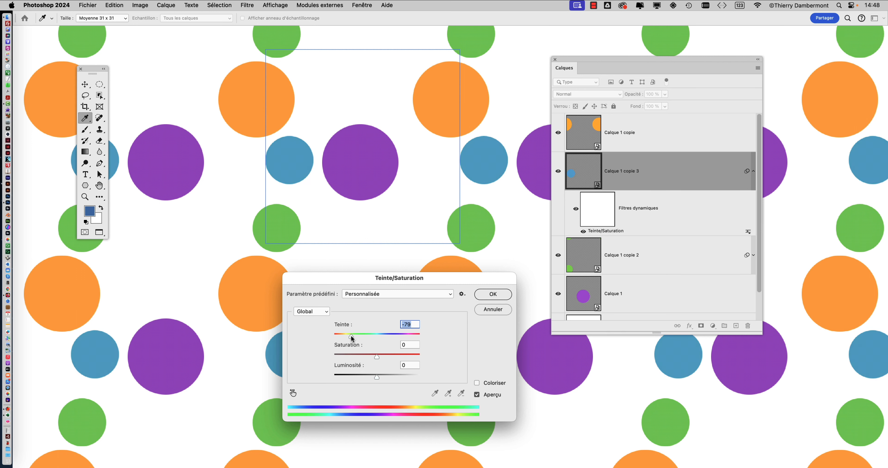
{"action": "left_click", "coordinate": [493, 295]}
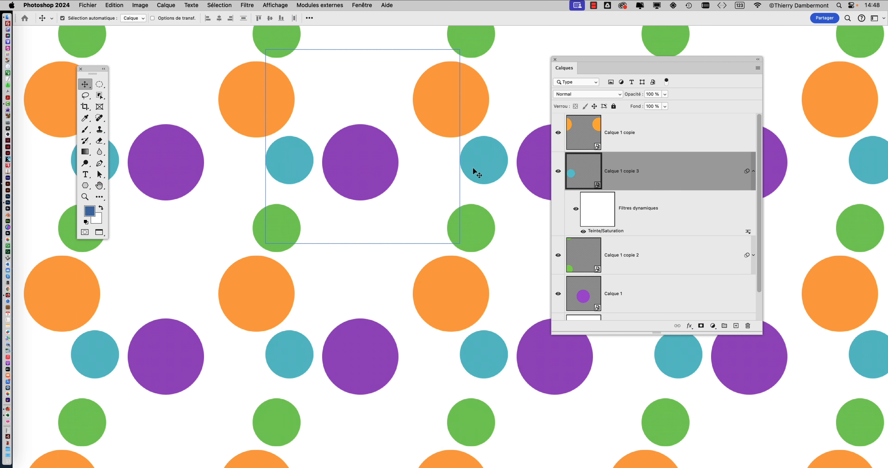
Enlarge the small turquoise circle to about 304 px across and place it above the purple circle at the tile's upper part.
{"action": "left_click_drag", "start_coordinate": [475, 171], "coordinate": [448, 188]}
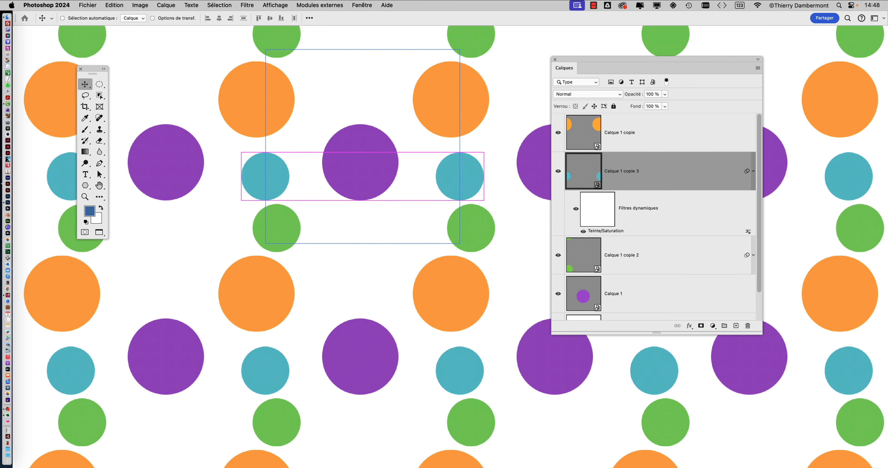
{"action": "key", "text": "super+t"}
{"action": "left_click", "coordinate": [456, 192]}
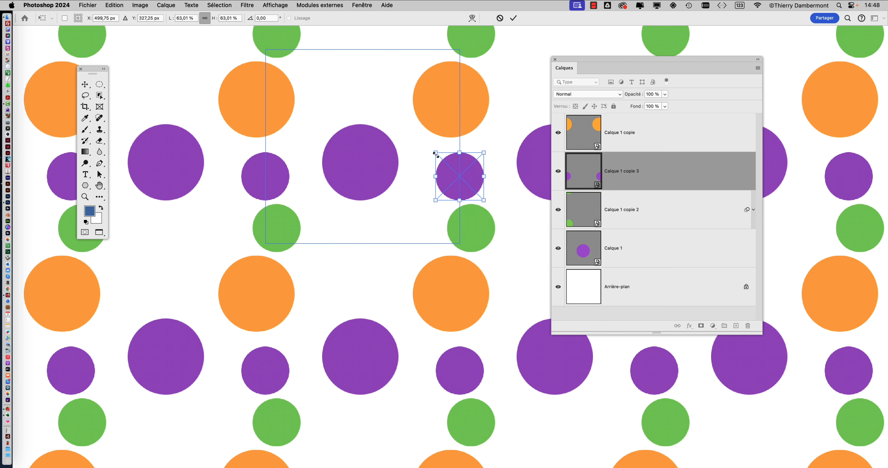
{"action": "left_click_drag", "start_coordinate": [435, 153], "coordinate": [362, 92]}
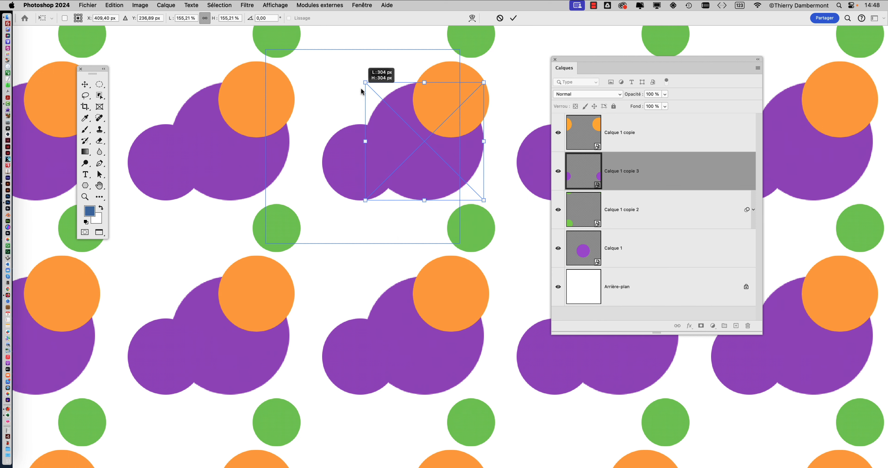
{"action": "left_click", "coordinate": [513, 18]}
{"action": "left_click_drag", "start_coordinate": [433, 160], "coordinate": [391, 120]}
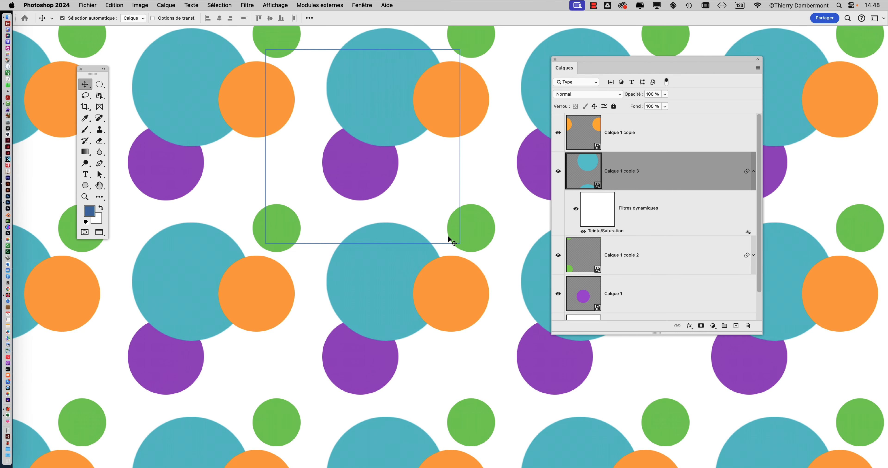
Duplicate the large turquoise circle toward the tile's lower left and move the copy's layer directly above Arrière-plan.
{"action": "left_click_drag", "start_coordinate": [363, 129], "coordinate": [285, 225]}
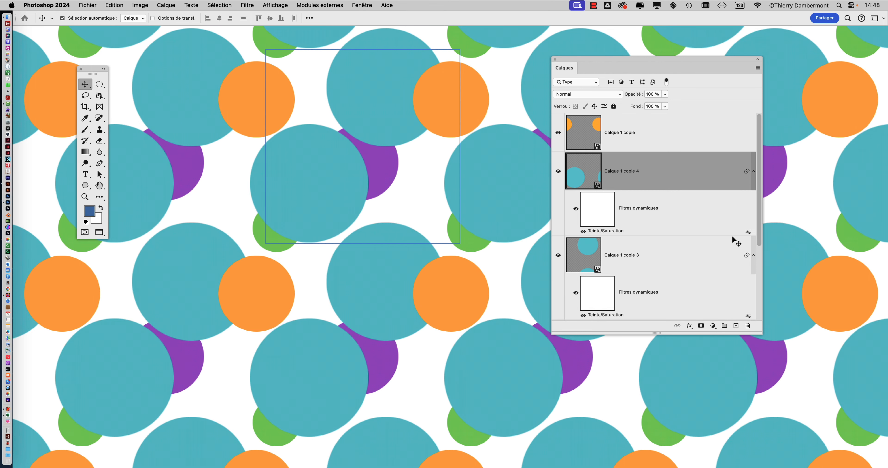
{"action": "left_click_drag", "start_coordinate": [758, 333], "coordinate": [765, 432]}
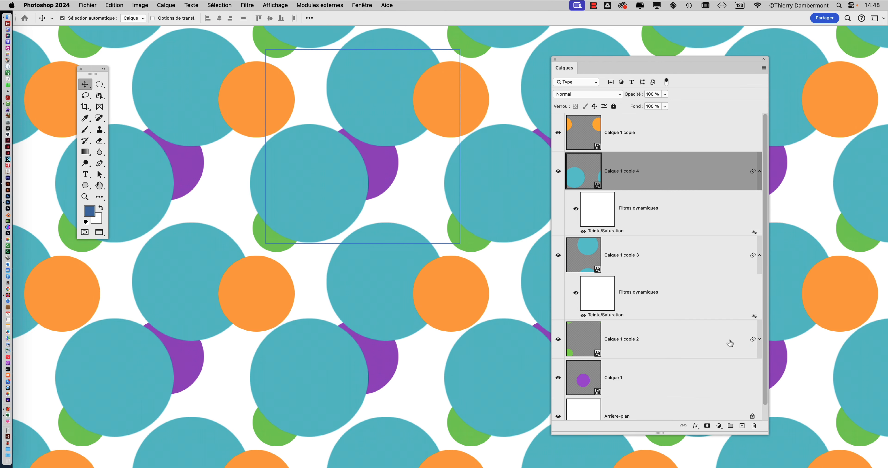
{"action": "left_click_drag", "start_coordinate": [571, 57], "coordinate": [567, 26]}
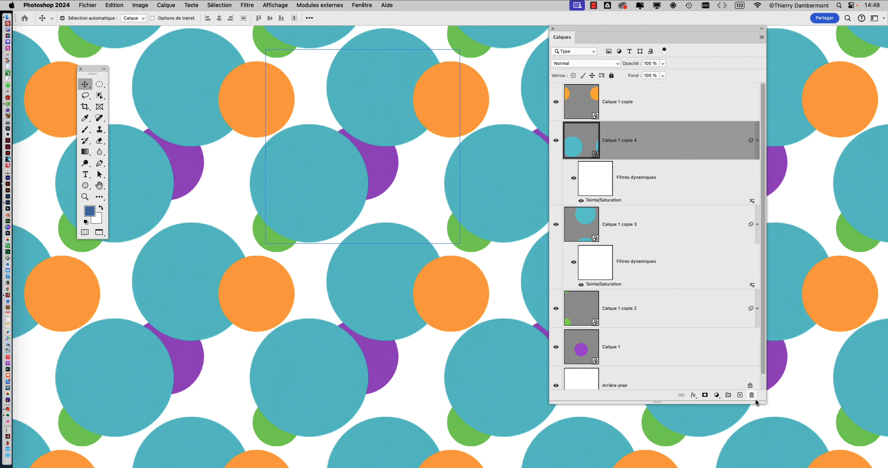
{"action": "left_click_drag", "start_coordinate": [763, 403], "coordinate": [788, 448]}
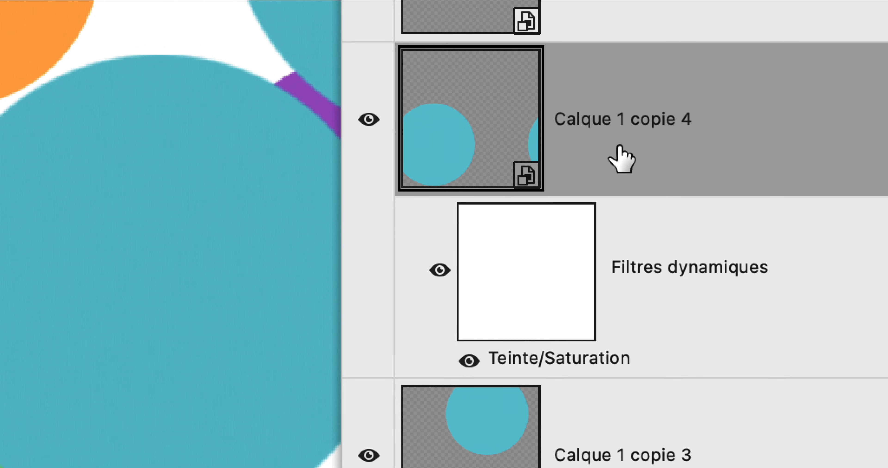
{"action": "left_click_drag", "start_coordinate": [619, 152], "coordinate": [627, 320]}
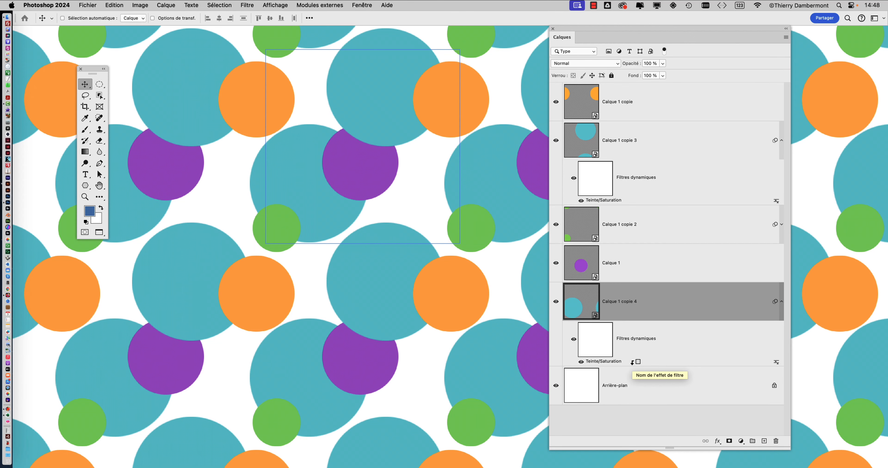
Change the hue of the Calque 1 copie 4 smart filter to turn the circle brick red, and move the layer list aside.
{"action": "double_click", "coordinate": [604, 361]}
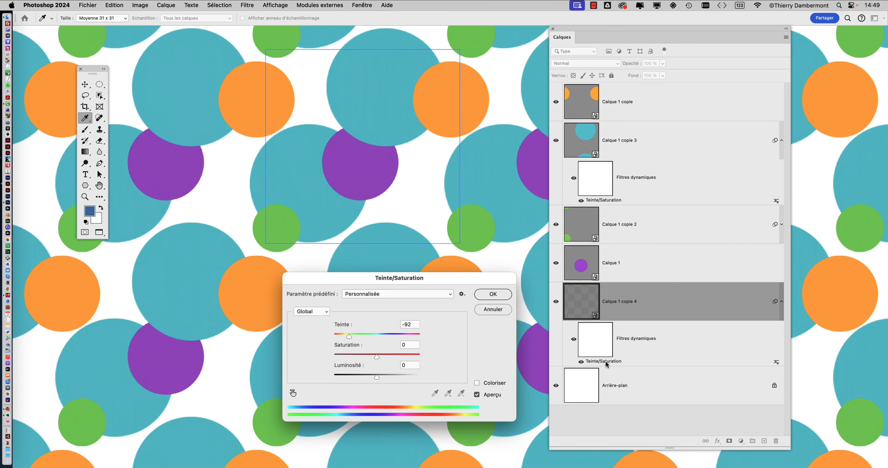
{"action": "left_click", "coordinate": [486, 294]}
{"action": "left_click_drag", "start_coordinate": [565, 33], "coordinate": [646, 26]}
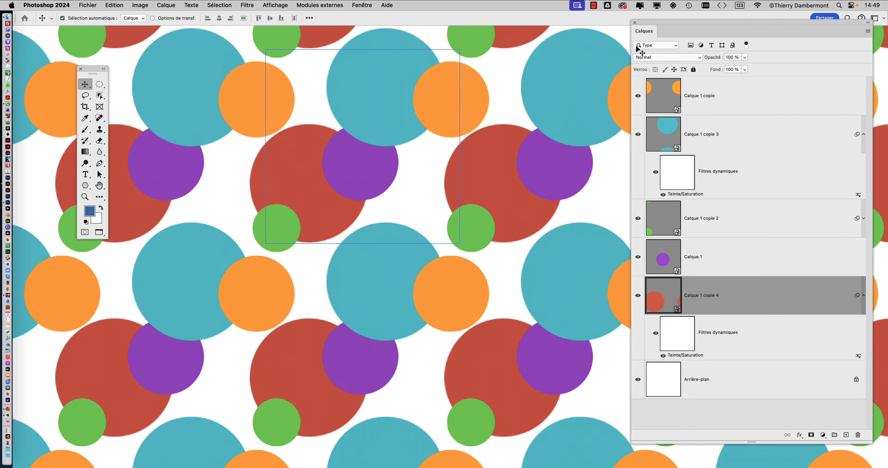
Examine how the overlapping circles repeat around the tile, both from a distance and close up.
{"action": "scroll", "coordinate": [501, 195], "scroll_direction": "down", "scroll_amount": 1}
{"action": "scroll", "coordinate": [503, 195], "scroll_direction": "down", "scroll_amount": 1}
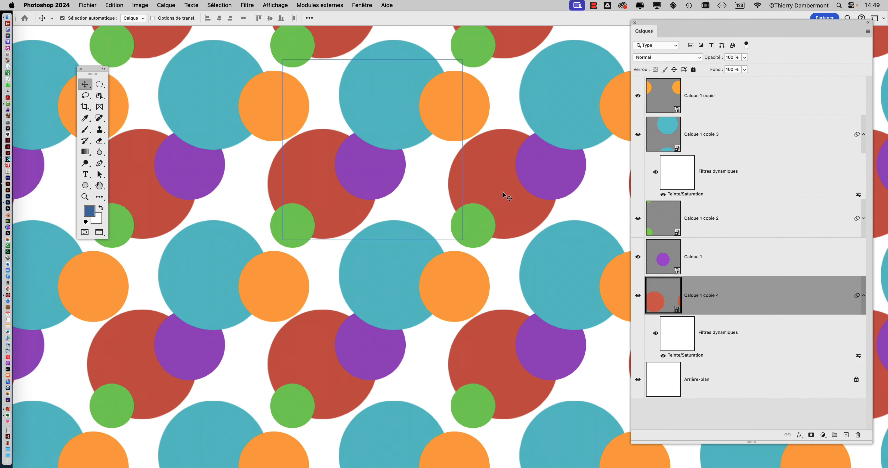
{"action": "scroll", "coordinate": [394, 166], "scroll_direction": "up", "scroll_amount": 5}
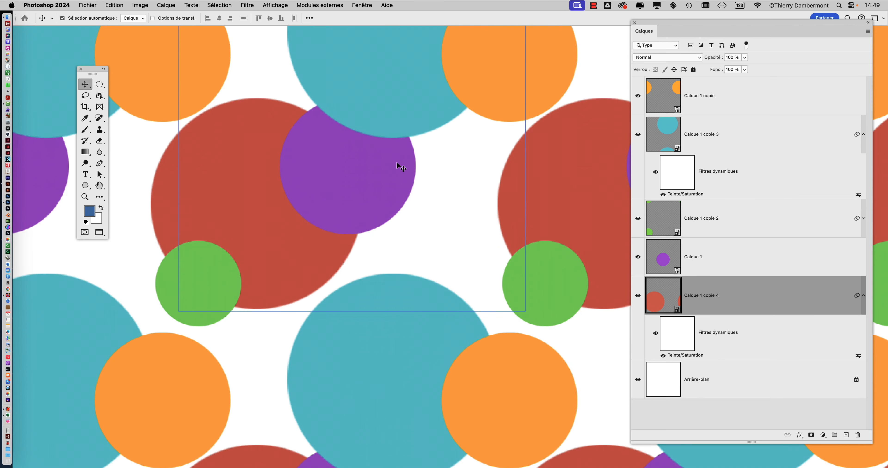
{"action": "left_click_drag", "start_coordinate": [396, 155], "coordinate": [394, 255]}
{"action": "scroll", "coordinate": [394, 254], "scroll_direction": "down", "scroll_amount": 1}
{"action": "scroll", "coordinate": [396, 256], "scroll_direction": "down", "scroll_amount": 3}
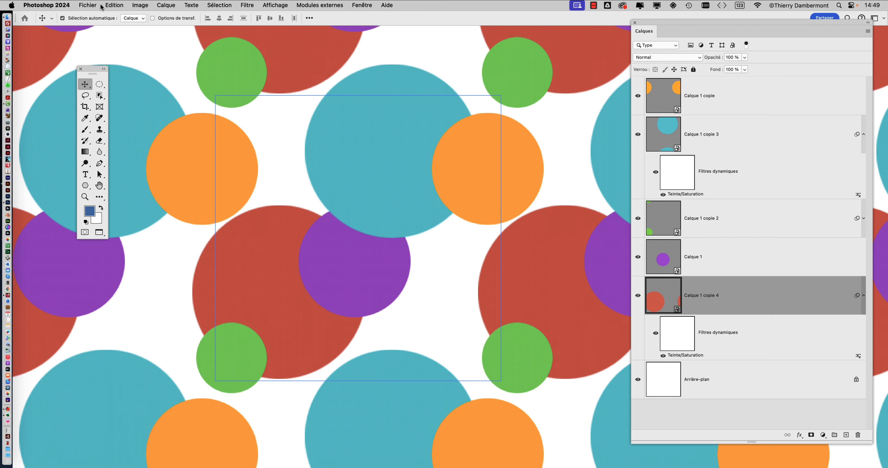
Save the document as a new Photoshop file named test motifs - 05.psd in the PHOTOSHOP folder.
{"action": "left_click", "coordinate": [89, 5]}
{"action": "left_click", "coordinate": [115, 100]}
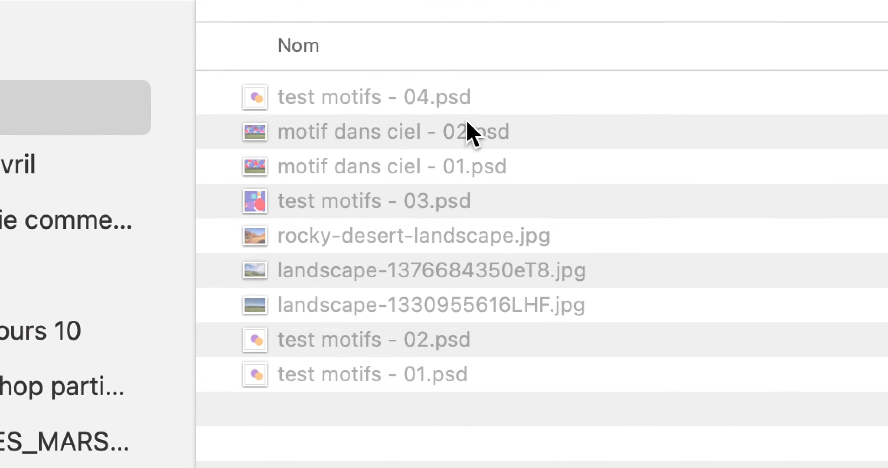
{"action": "left_click", "coordinate": [446, 115]}
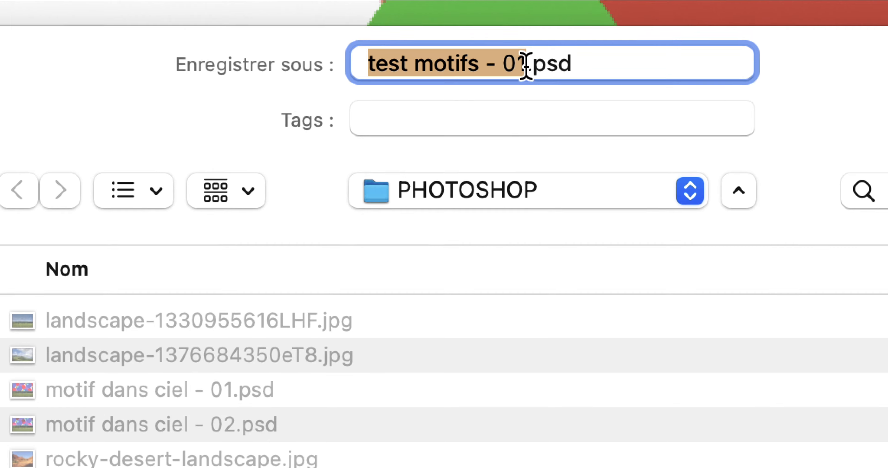
{"action": "left_click_drag", "start_coordinate": [530, 65], "coordinate": [523, 68]}
{"action": "type", "text": "5"}
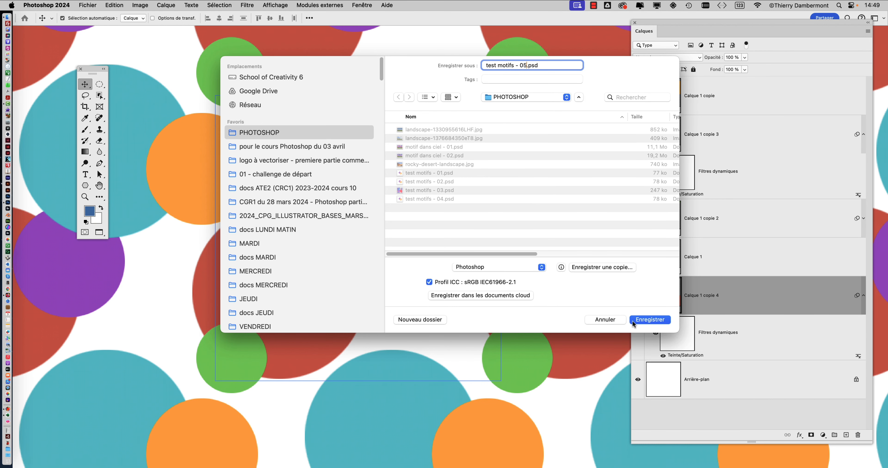
{"action": "left_click", "coordinate": [633, 321]}
{"action": "key", "text": "Return"}
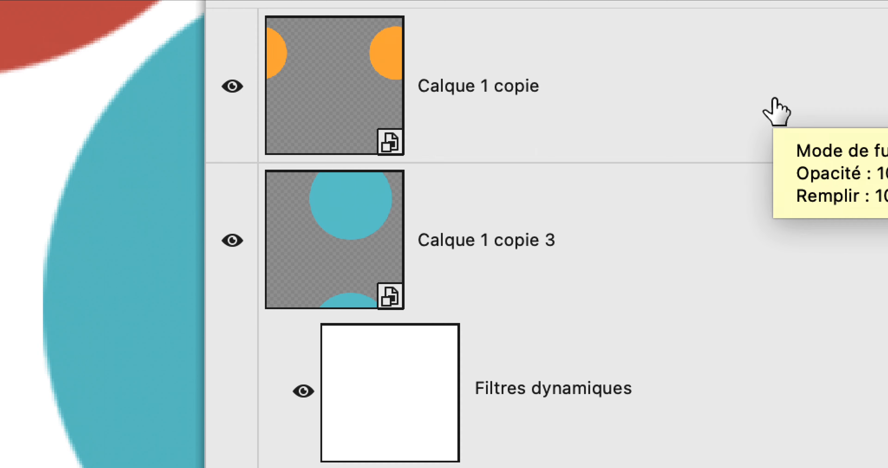
Select all circle layers from Calque 1 copie to Calque 1 copie 4 and collapse the smart filters of Calque 1 copie 4.
{"action": "left_click", "coordinate": [773, 103]}
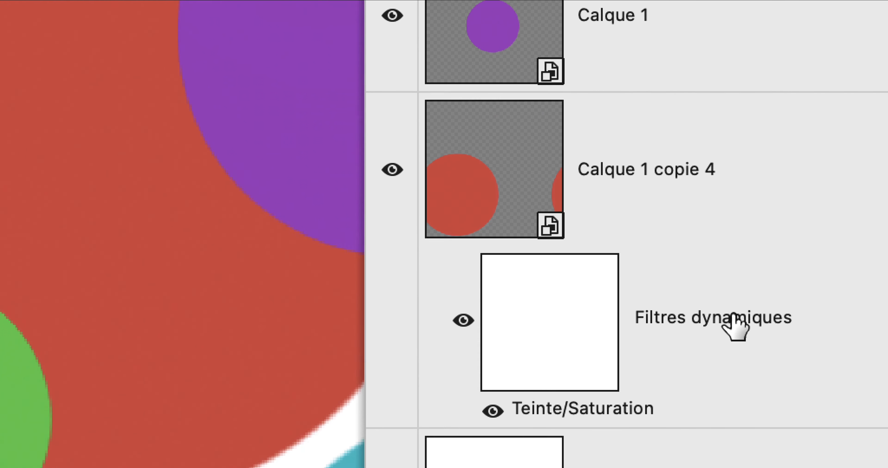
{"action": "left_click", "coordinate": [736, 296], "text": "shift"}
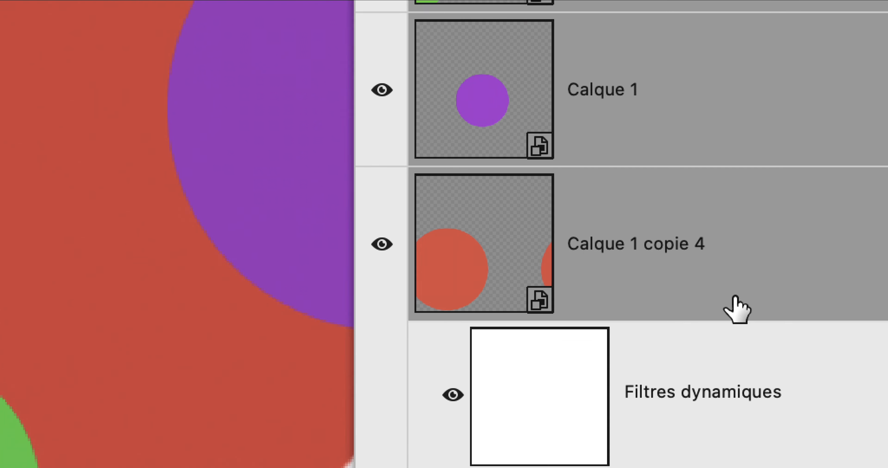
{"action": "left_click", "coordinate": [862, 250]}
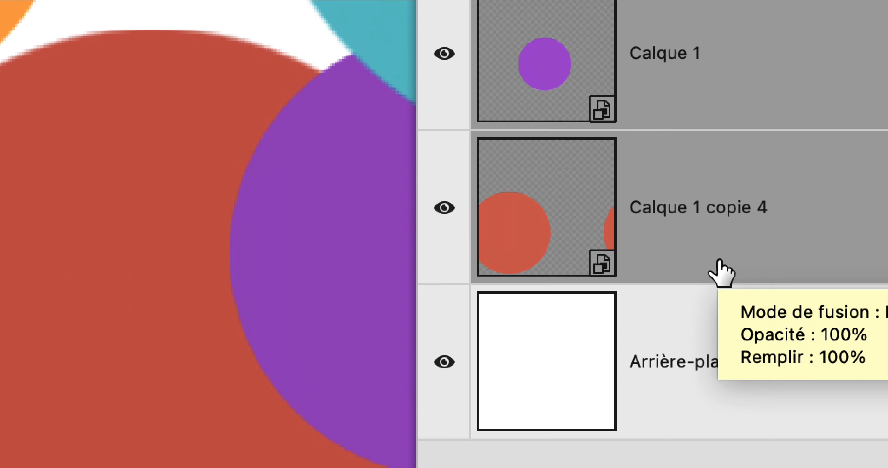
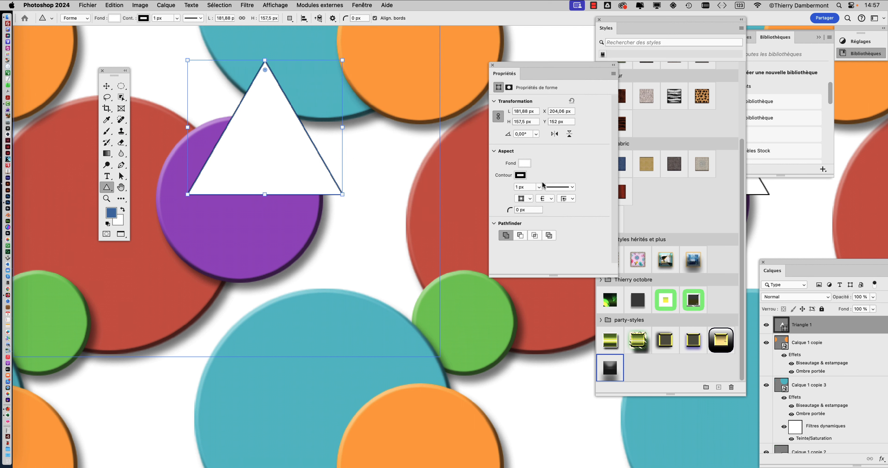
Fill the triangle with the coral red swatch from the Pastel colour group.
{"action": "left_click", "coordinate": [109, 87]}
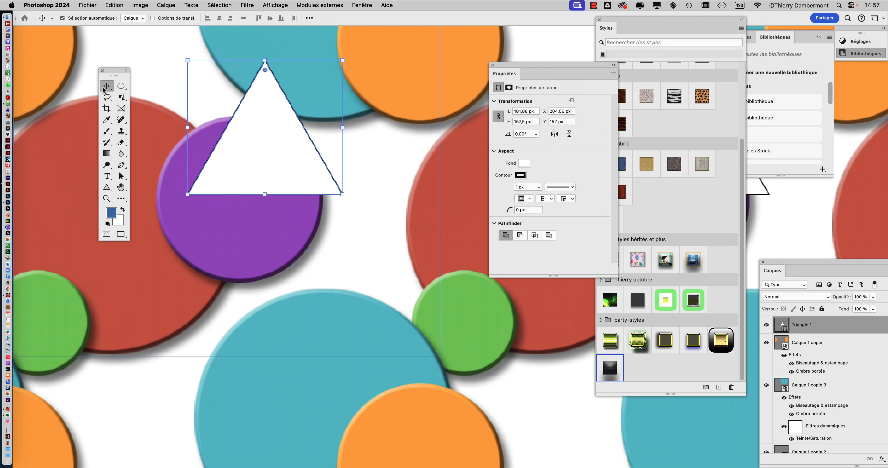
{"action": "left_click", "coordinate": [106, 187]}
{"action": "left_click", "coordinate": [524, 163]}
{"action": "left_click", "coordinate": [508, 255]}
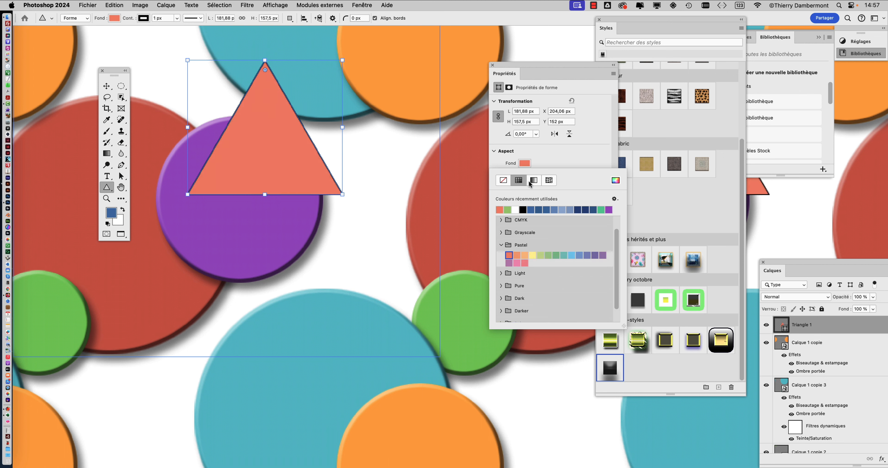
{"action": "left_click", "coordinate": [546, 158]}
Set the triangle's stroke to blue with a width of 0 px, and resize the shape properties palette.
{"action": "left_click", "coordinate": [520, 176]}
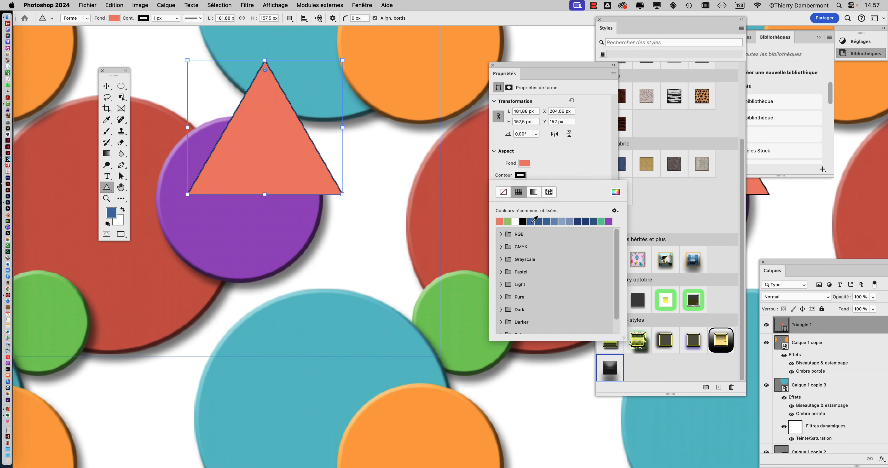
{"action": "left_click", "coordinate": [531, 221]}
{"action": "left_click", "coordinate": [555, 169]}
{"action": "double_click", "coordinate": [526, 187]}
{"action": "type", "text": "0"}
{"action": "key", "text": "Return"}
{"action": "mouse_move", "coordinate": [615, 275]}
{"action": "left_mouse_down"}
{"action": "mouse_move", "coordinate": [611, 315]}
{"action": "mouse_move", "coordinate": [593, 329]}
{"action": "mouse_move", "coordinate": [590, 317]}
{"action": "left_mouse_up"}
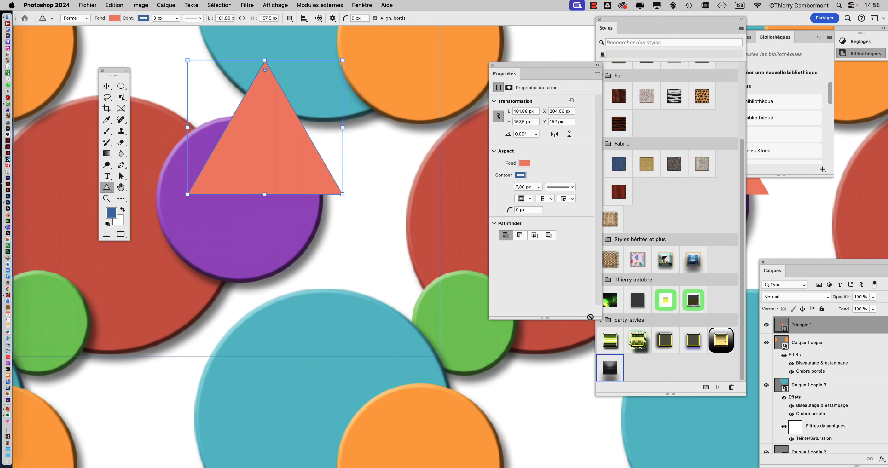
{"action": "left_click_drag", "start_coordinate": [529, 66], "coordinate": [528, 71]}
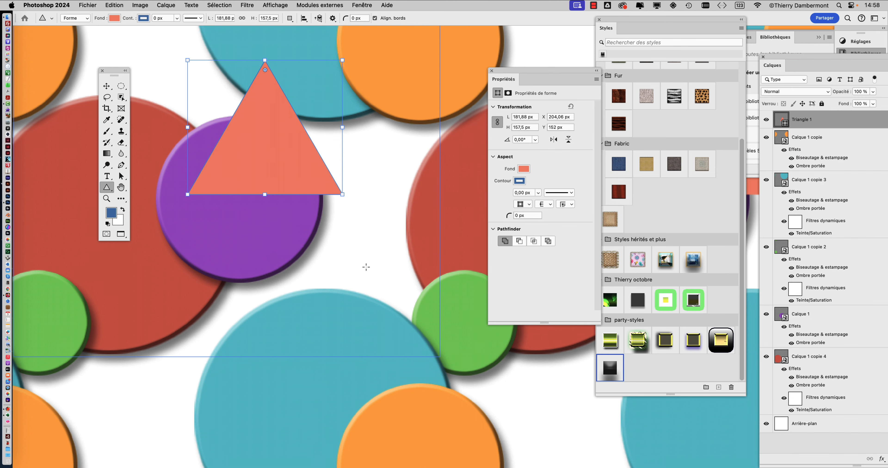
Move the triangle to about X 264 px, Y 220 px over the purple circle and apply the dark last style of party-styles.
{"action": "scroll", "coordinate": [366, 267], "scroll_direction": "down", "scroll_amount": 3}
{"action": "left_click_drag", "start_coordinate": [359, 269], "coordinate": [402, 330]}
{"action": "key", "text": "v"}
{"action": "left_click_drag", "start_coordinate": [334, 241], "coordinate": [372, 284]}
{"action": "left_click", "coordinate": [610, 369]}
{"action": "scroll", "coordinate": [238, 148], "scroll_direction": "up", "scroll_amount": 3}
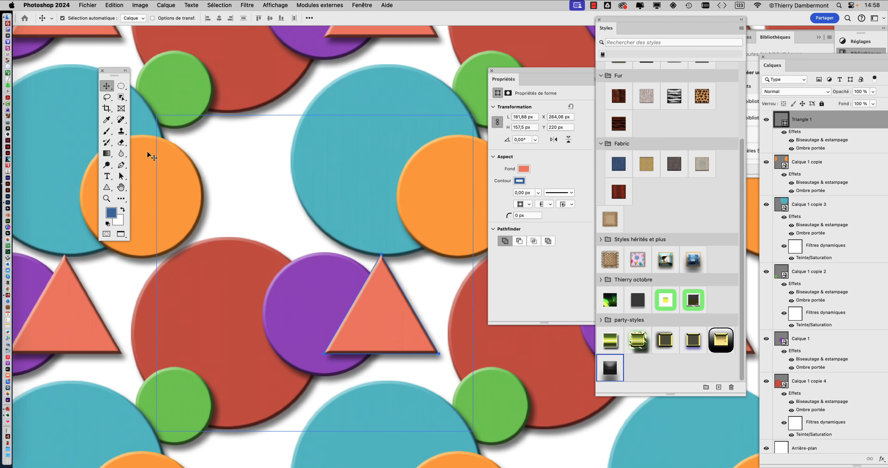
Draw a polygon about 149 by 142 px and place it above the red circle, at about X 108 px, Y 58 px.
{"action": "left_click", "coordinate": [106, 187]}
{"action": "left_click", "coordinate": [135, 217]}
{"action": "left_click_drag", "start_coordinate": [255, 203], "coordinate": [367, 300]}
{"action": "left_click", "coordinate": [107, 86]}
{"action": "left_click_drag", "start_coordinate": [324, 241], "coordinate": [289, 188]}
Give the polygon a green fill and set it to seven sides.
{"action": "left_click", "coordinate": [523, 168]}
{"action": "left_click_drag", "start_coordinate": [518, 218], "coordinate": [519, 218]}
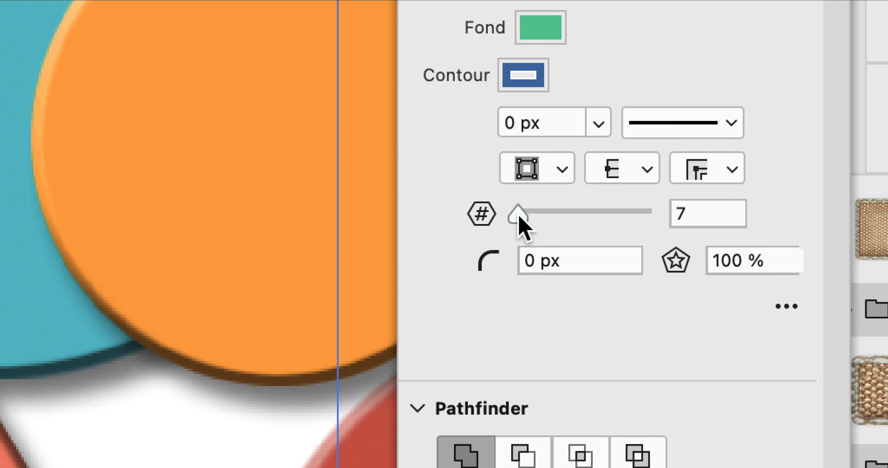
{"action": "mouse_move", "coordinate": [518, 217]}
{"action": "left_mouse_down"}
{"action": "mouse_move", "coordinate": [507, 217]}
{"action": "mouse_move", "coordinate": [519, 218]}
{"action": "left_mouse_up"}
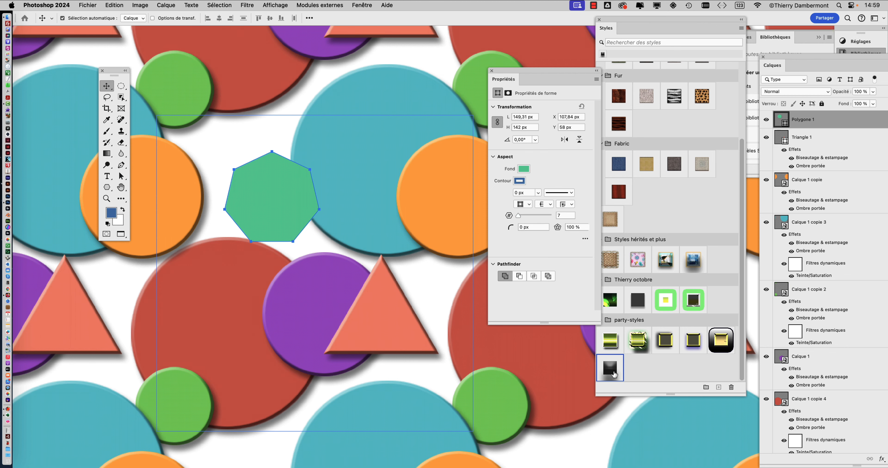
Apply the same bevel and drop shadow style from party-styles to the green heptagon.
{"action": "left_click", "coordinate": [612, 373]}
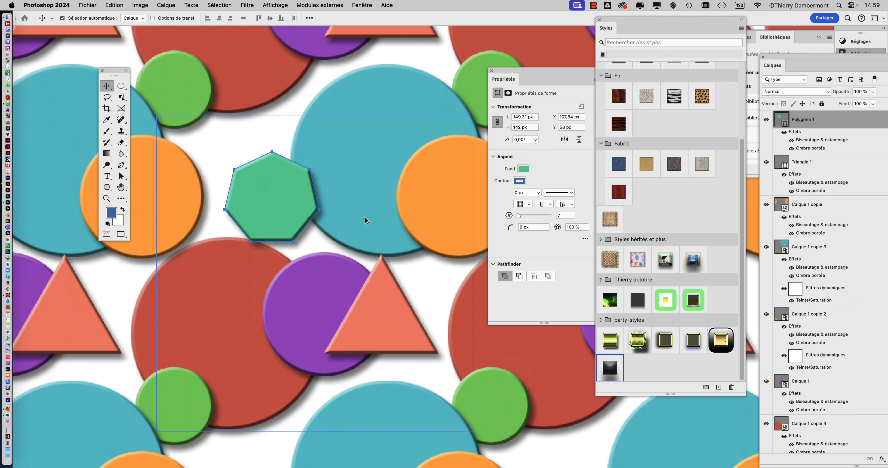
{"action": "scroll", "coordinate": [366, 221], "scroll_direction": "down", "scroll_amount": 1}
{"action": "scroll", "coordinate": [366, 221], "scroll_direction": "down", "scroll_amount": 2}
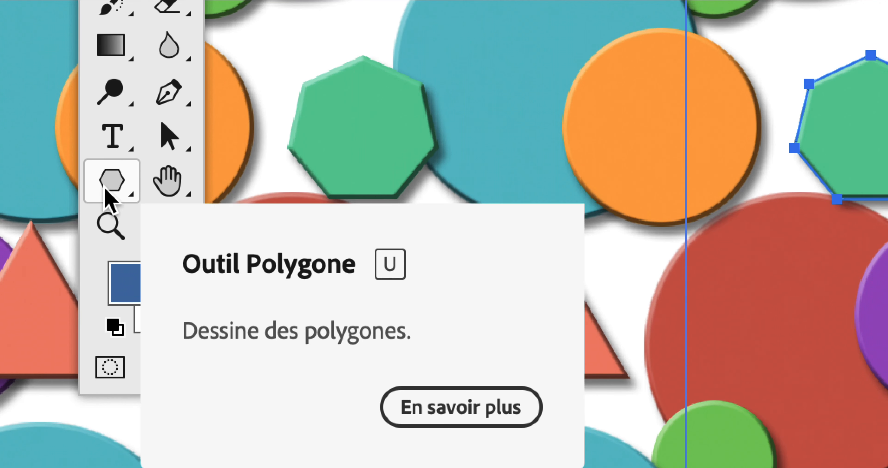
Recolour the smaller heptagon copy with a teal fill.
{"action": "left_click", "coordinate": [105, 189]}
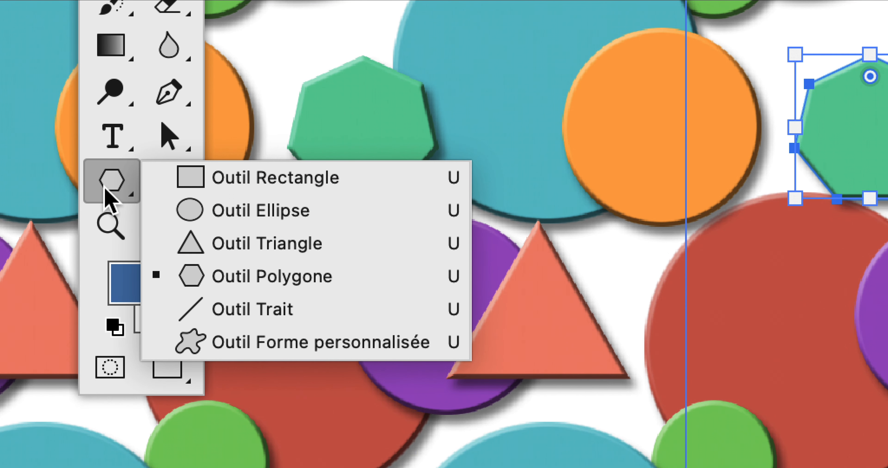
{"action": "left_click", "coordinate": [524, 169]}
{"action": "left_click", "coordinate": [107, 83]}
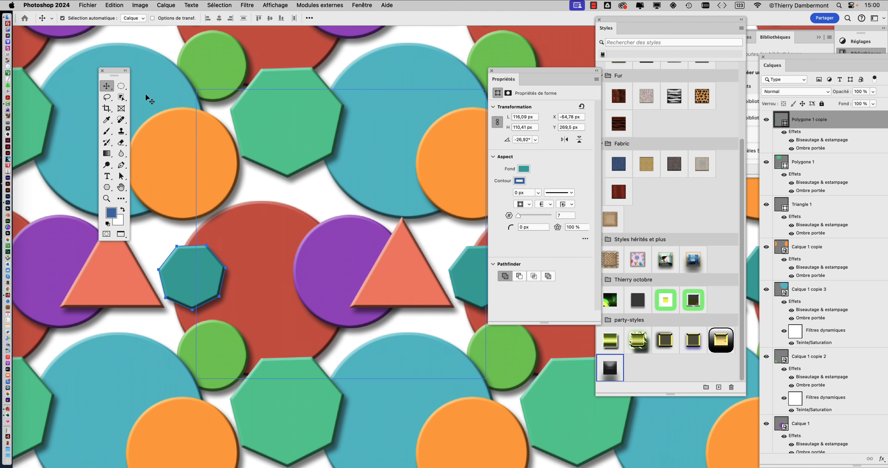
Check the pattern's repeat from a distance and save the document with Save As in the PHOTOSHOP folder.
{"action": "scroll", "coordinate": [316, 205], "scroll_direction": "down", "scroll_amount": 5}
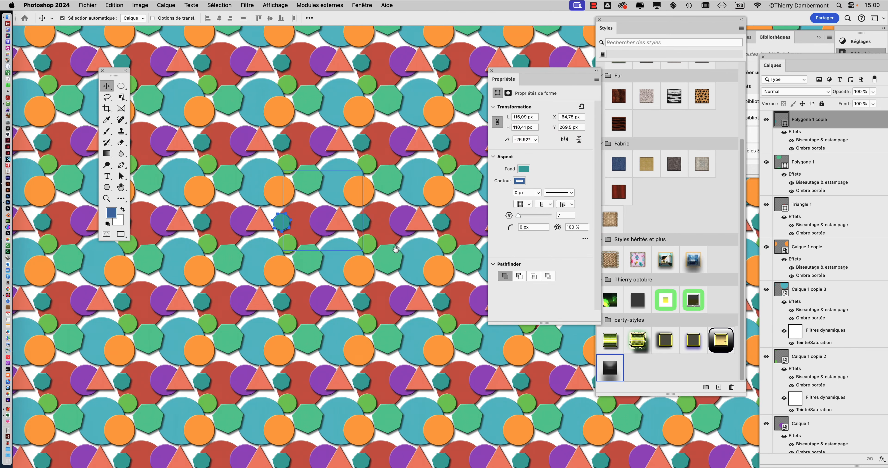
{"action": "scroll", "coordinate": [336, 229], "scroll_direction": "up", "scroll_amount": 3}
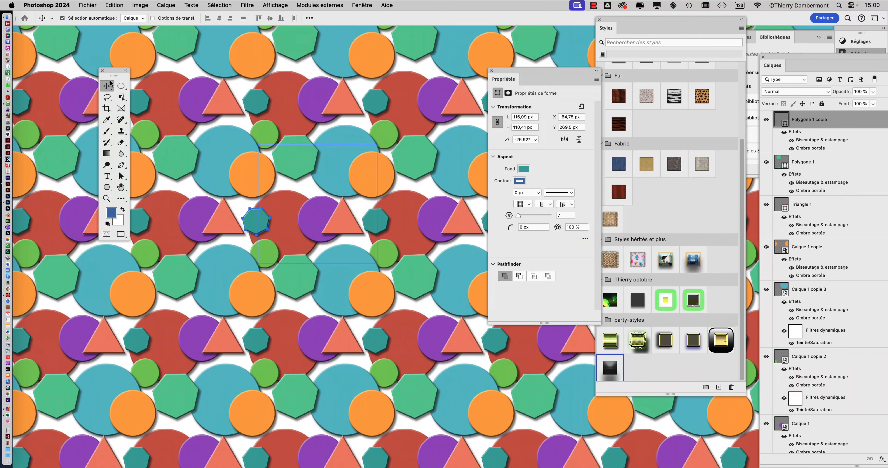
{"action": "left_click", "coordinate": [87, 5]}
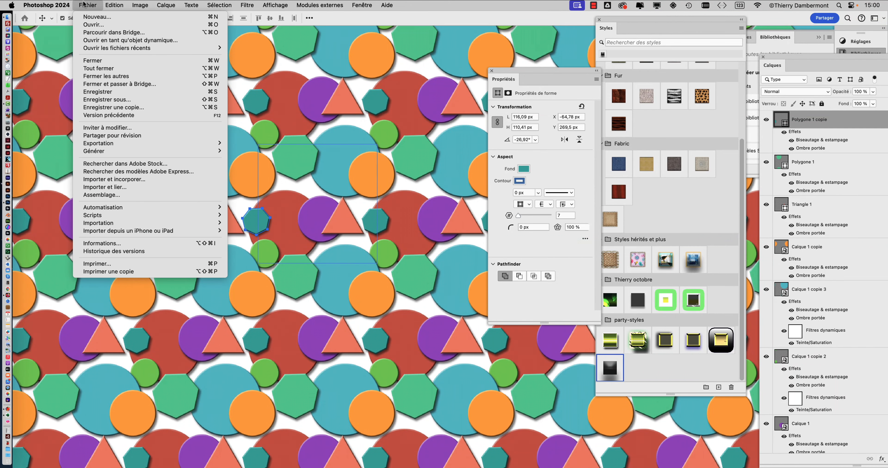
{"action": "left_click", "coordinate": [129, 100]}
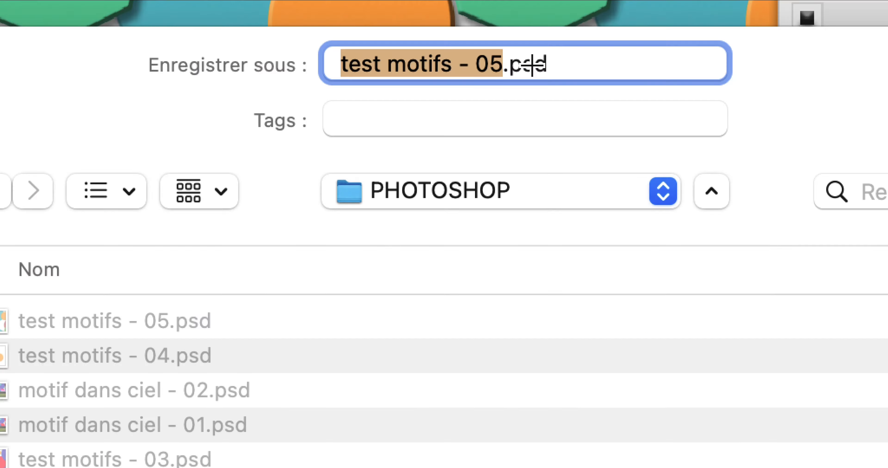
{"action": "key", "text": "Return"}
Turn off the pattern preview and shift the single tile away from the centre of the workspace.
{"action": "left_click", "coordinate": [275, 4]}
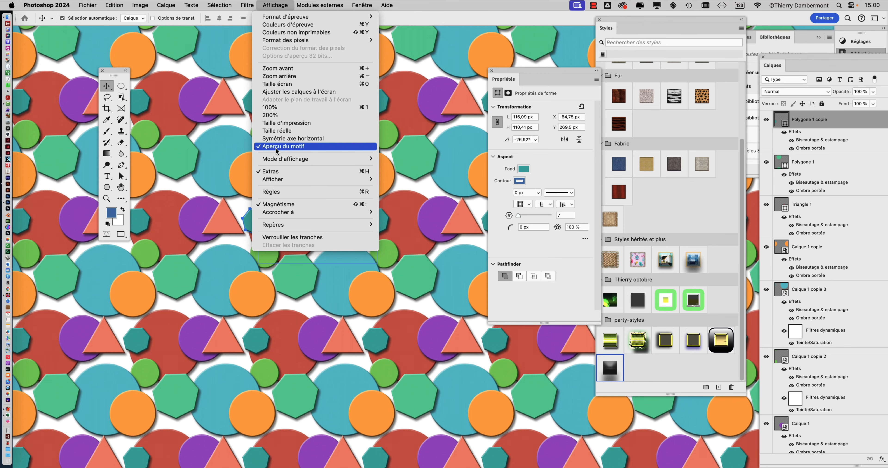
{"action": "left_click", "coordinate": [267, 5]}
{"action": "left_click_drag", "start_coordinate": [334, 137], "coordinate": [221, 102]}
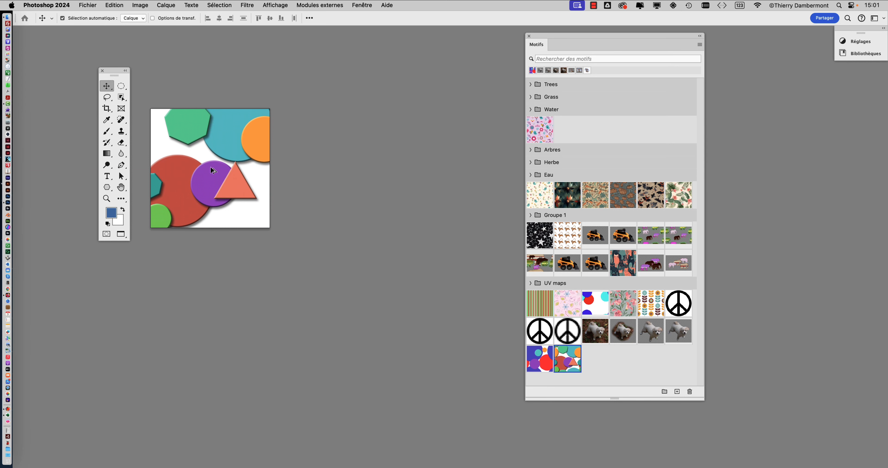
Enlarge and reposition the tile on the canvas and bring up the display options containing the pattern preview.
{"action": "key", "text": "super+plus"}
{"action": "left_click_drag", "start_coordinate": [212, 171], "coordinate": [399, 211]}
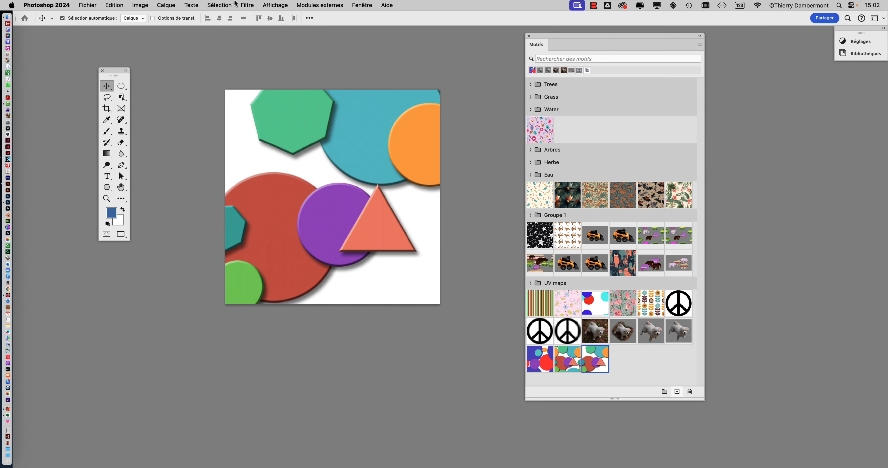
{"action": "left_click", "coordinate": [268, 5]}
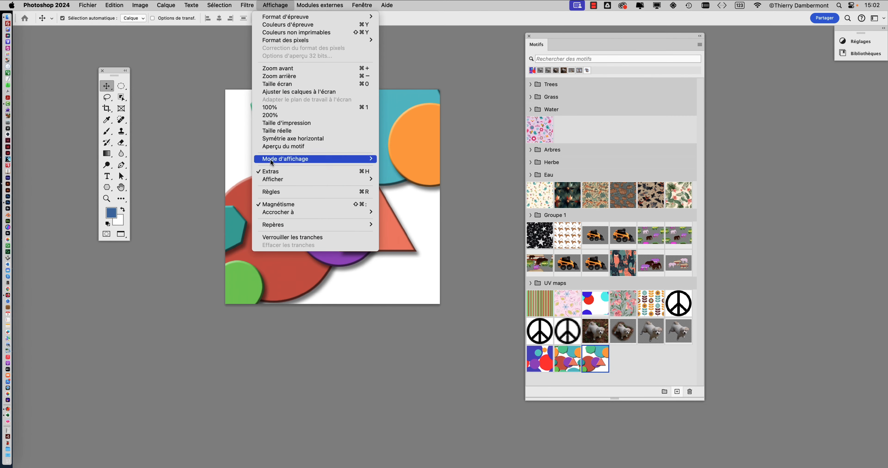